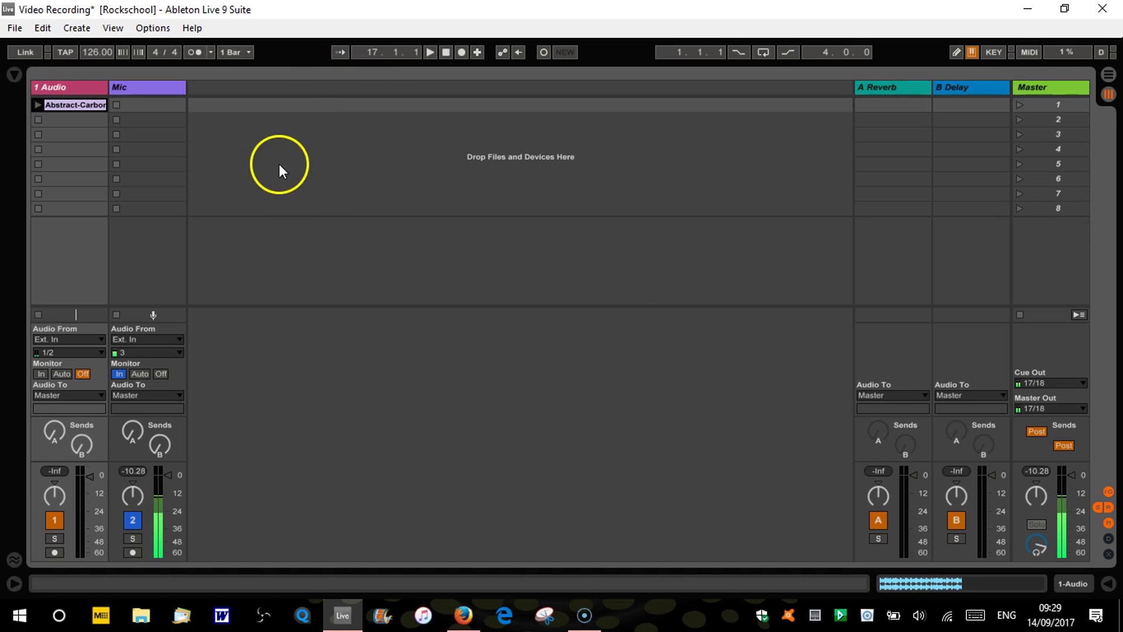
Show and hide the browser in Session View, and switch to Arrangement View.
left_click(14, 75)
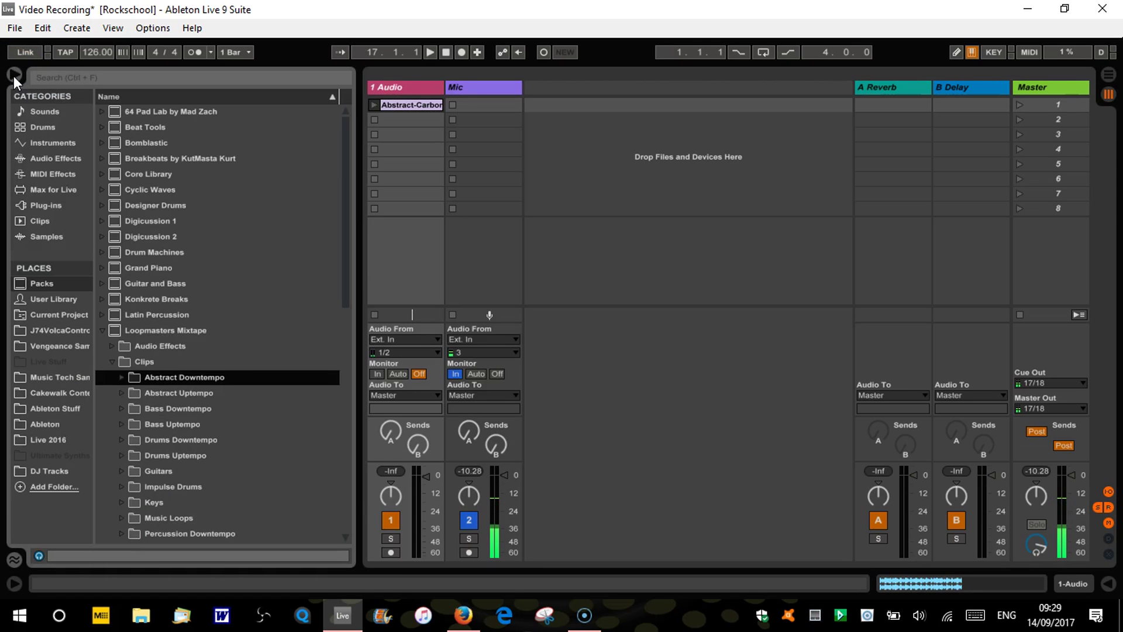
left_click(13, 76)
key("Tab")
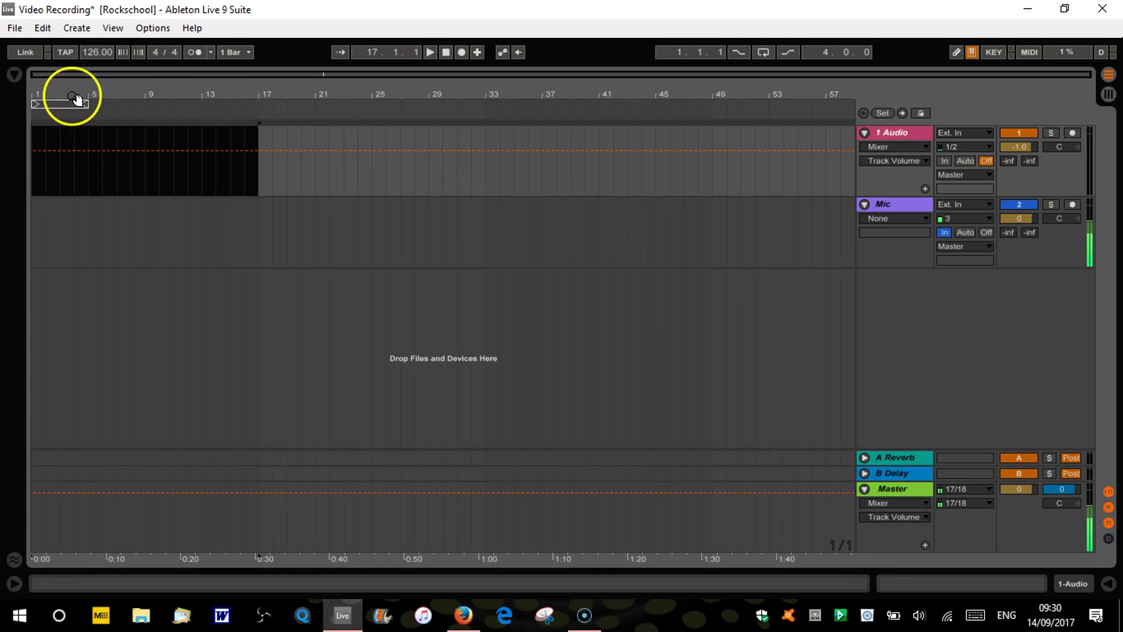
Show the browser in Arrangement View and collapse the Loopmasters Mixtape pack.
left_click(14, 75)
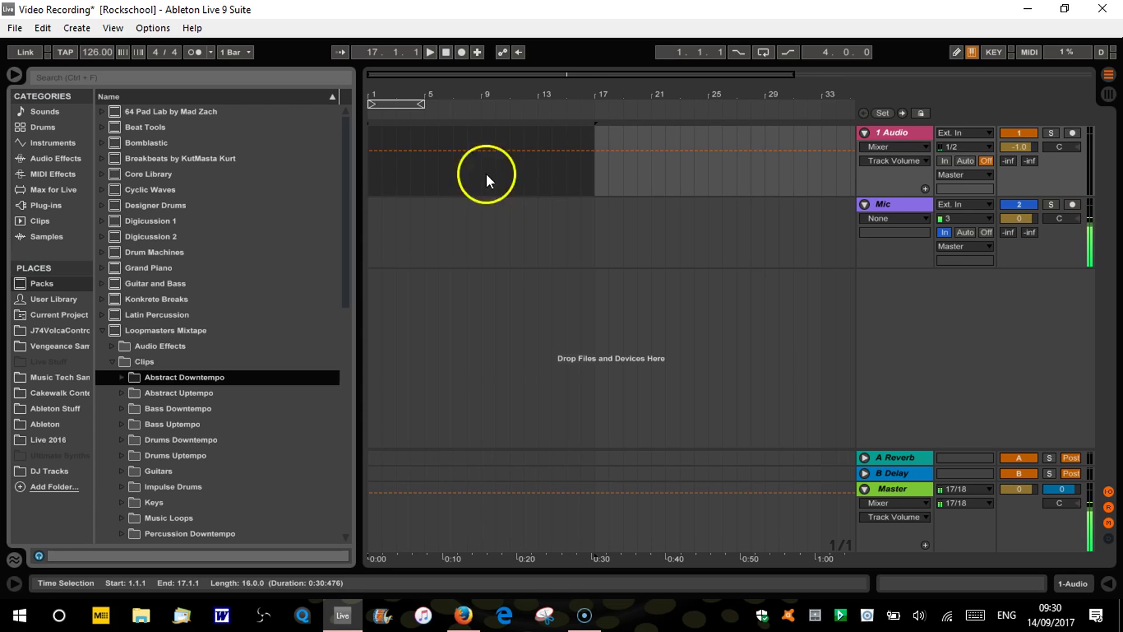
left_click(101, 331)
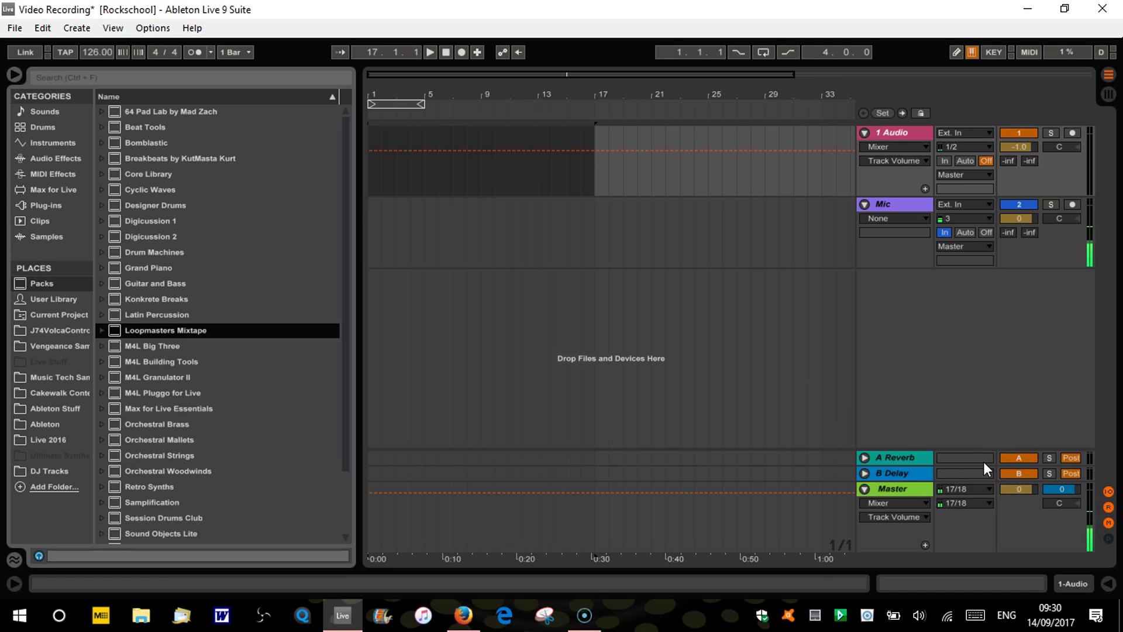
Show and hide the empty detail area, and display the clip details of the 1 Audio track's clip in Session View.
left_click(1107, 584)
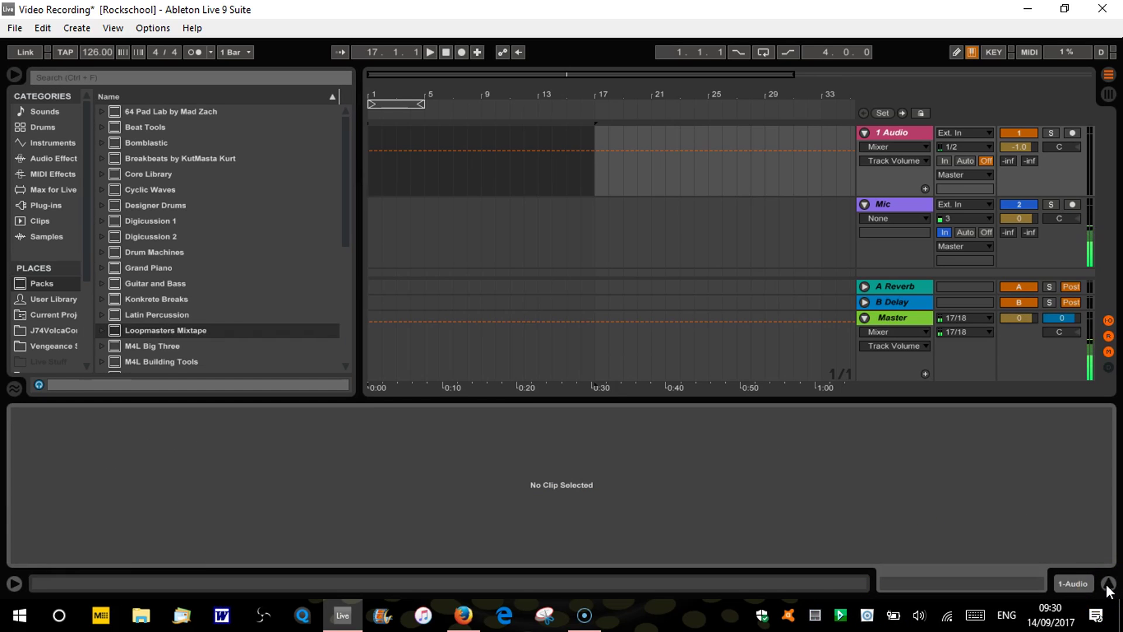
left_click(1107, 584)
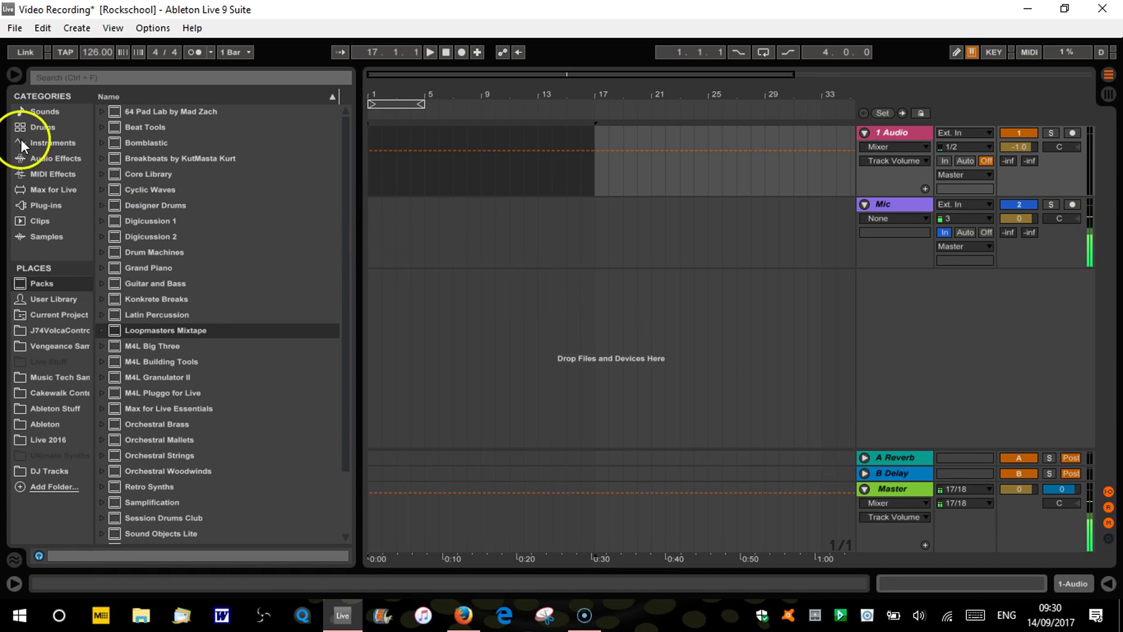
key("Tab")
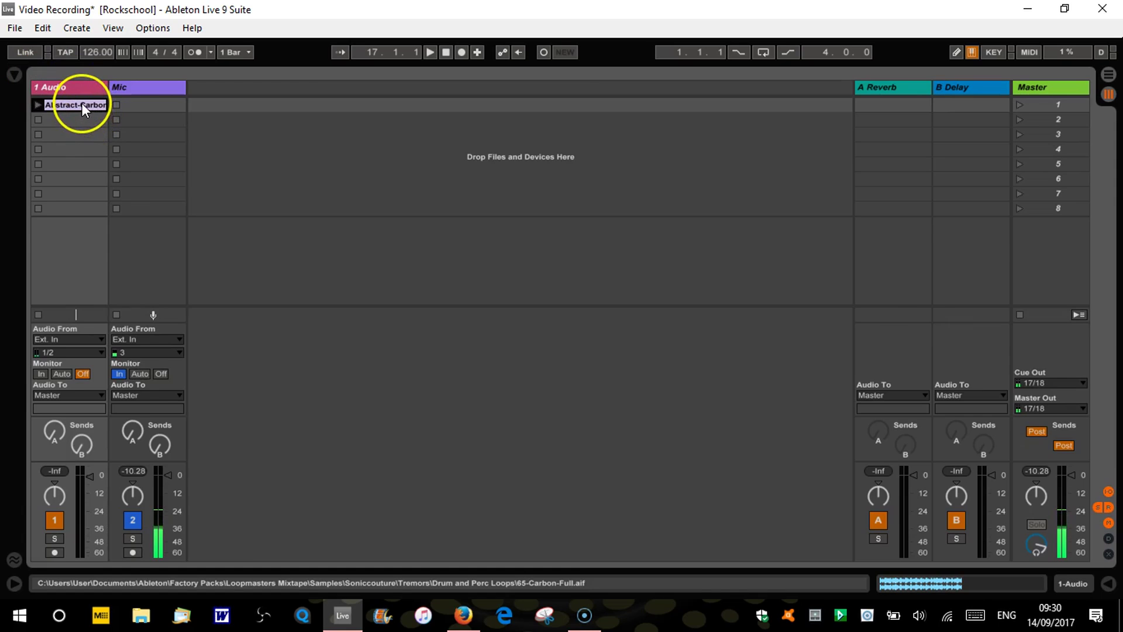
double_click(82, 103)
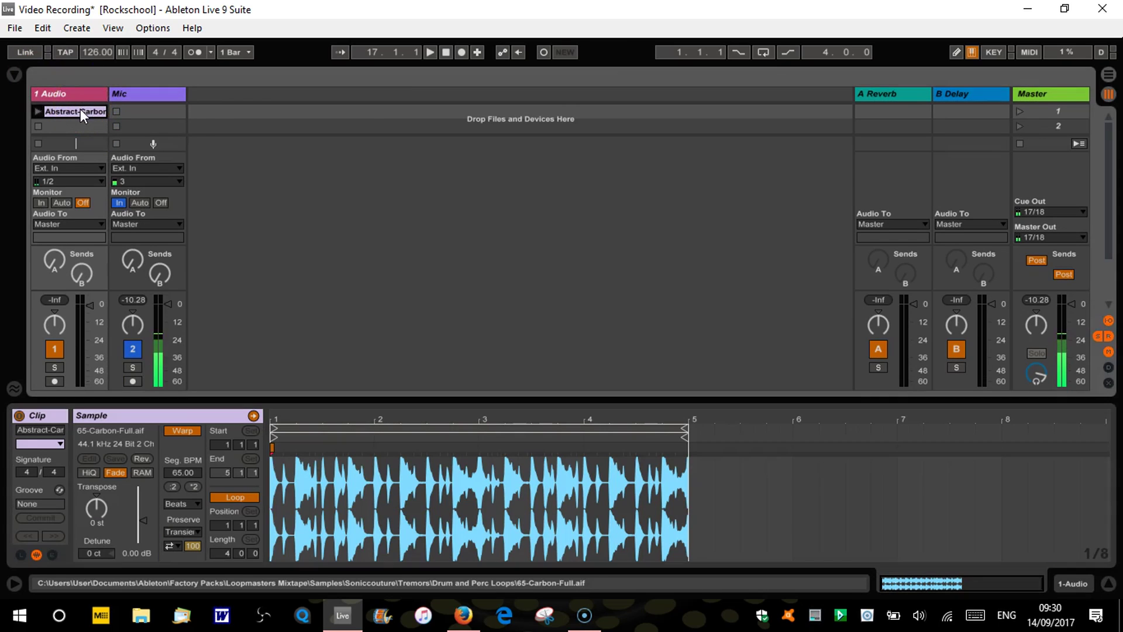
Place the session clip at bar 1 of the 1 Audio track in the Arrangement and display its clip details.
key("Tab")
left_click_drag(80, 109, 372, 148)
double_click(396, 132)
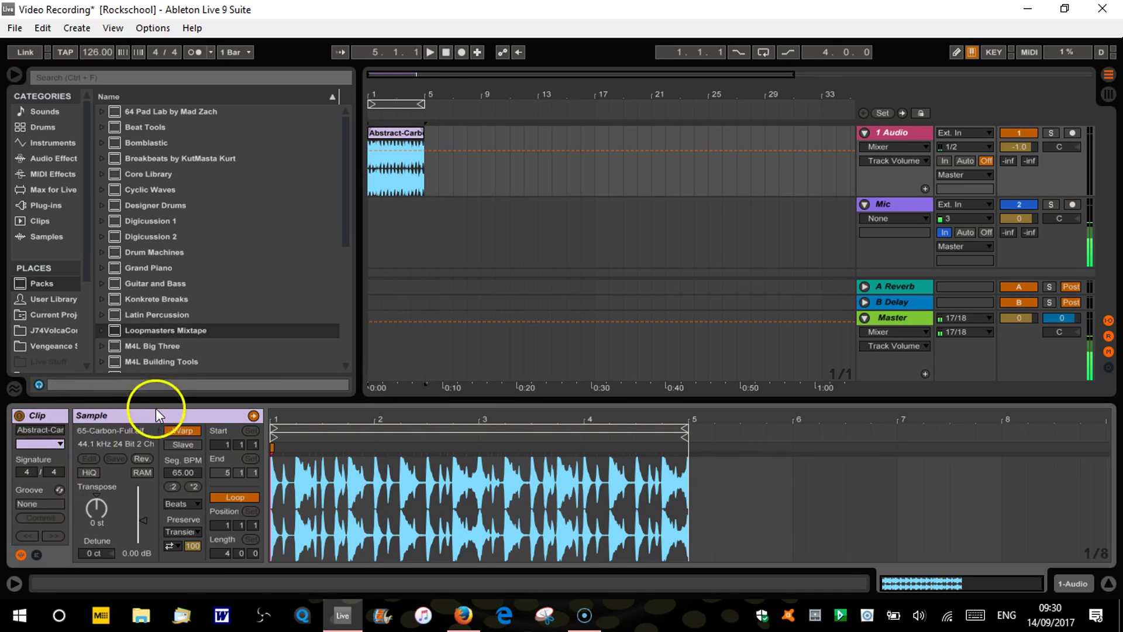
Hide the Sample box in the clip details and show it again.
left_click(20, 555)
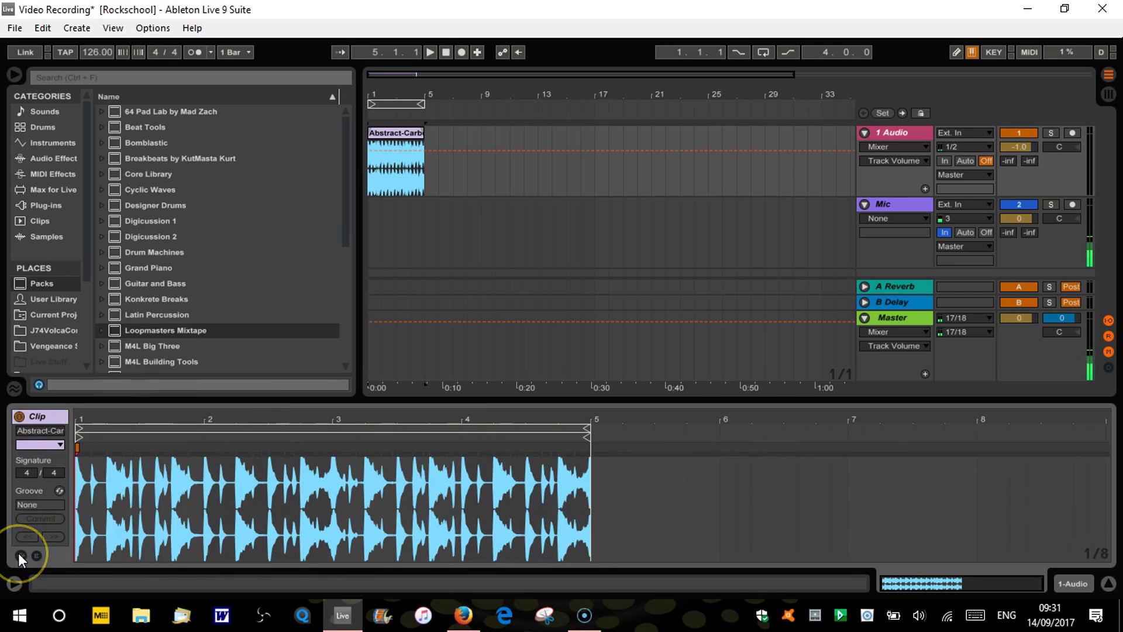
left_click(20, 554)
left_click(251, 517)
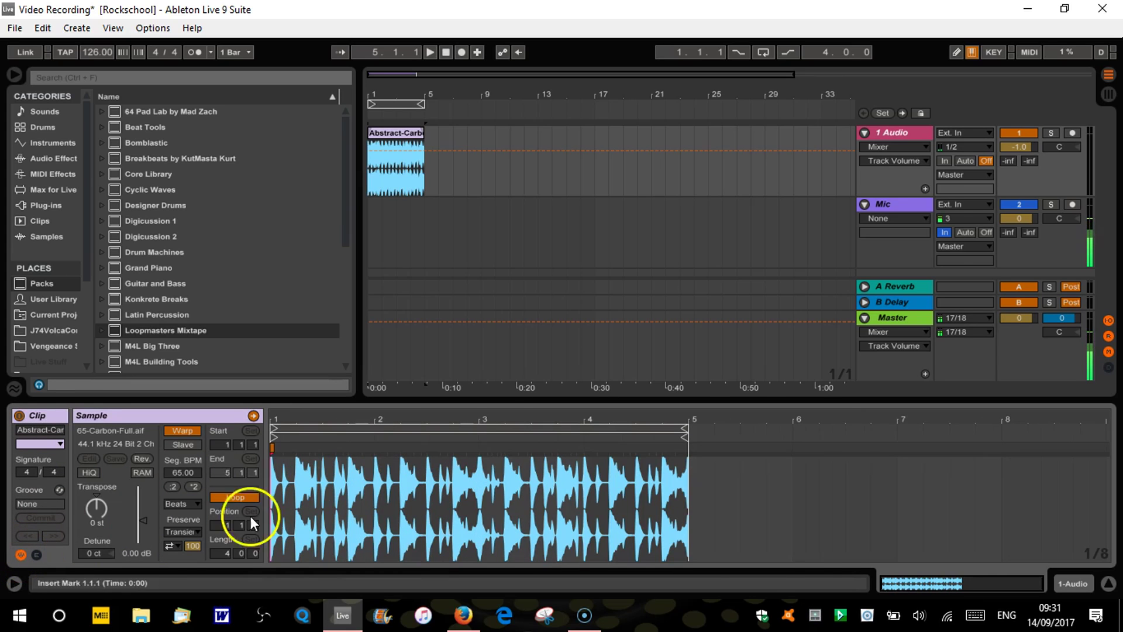
Hide the detail area and browser in Arrangement View, and return to Session View with its detail area hidden.
left_click(1108, 584)
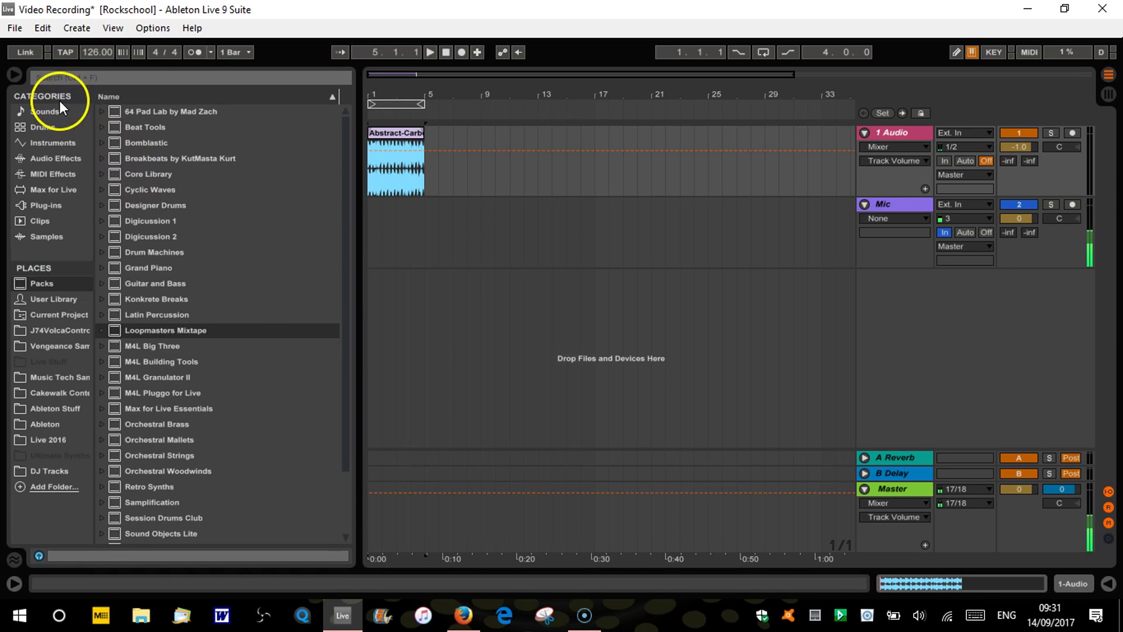
left_click(9, 75)
key("Tab")
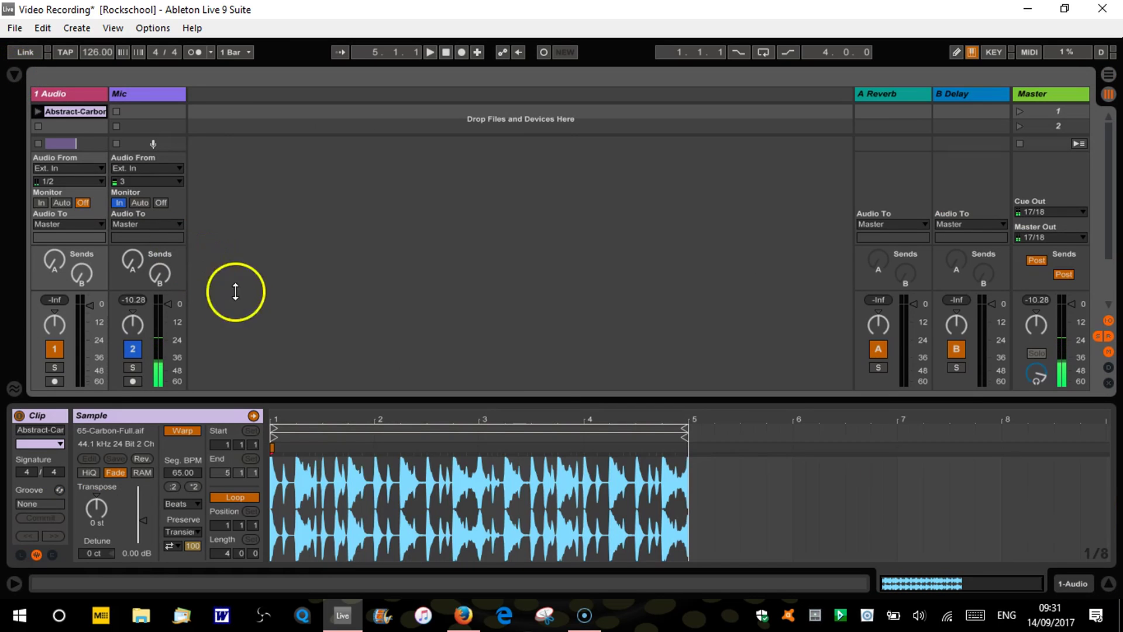
left_click(1107, 584)
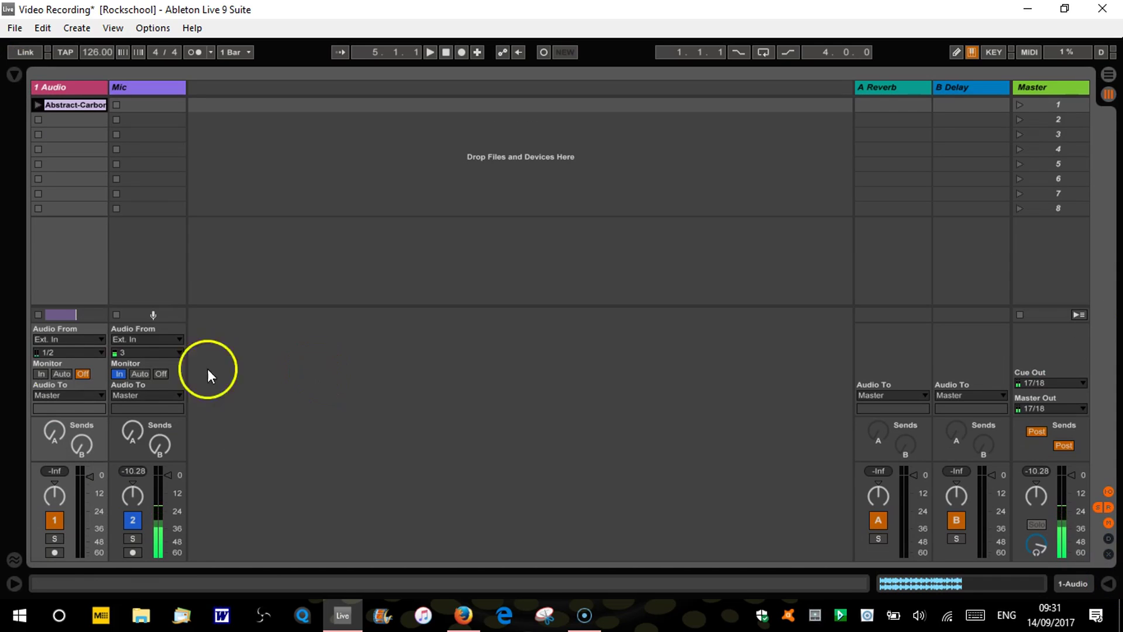
Hide and restore the In/Out, Sends and Return tracks sections one after another in Session View.
left_click(1108, 492)
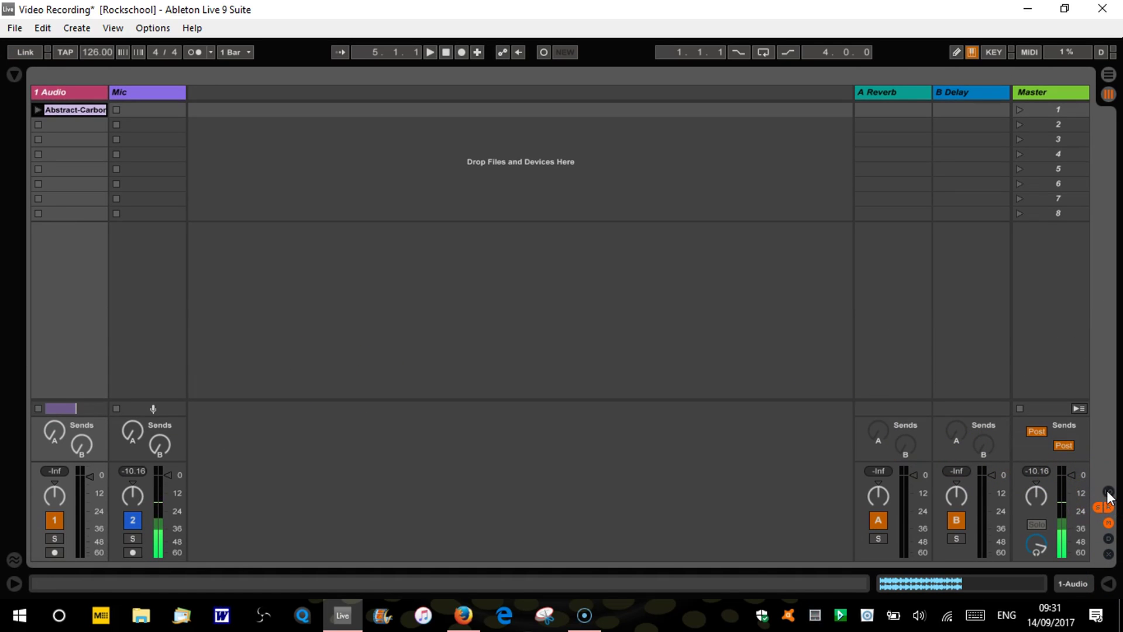
left_click(1109, 493)
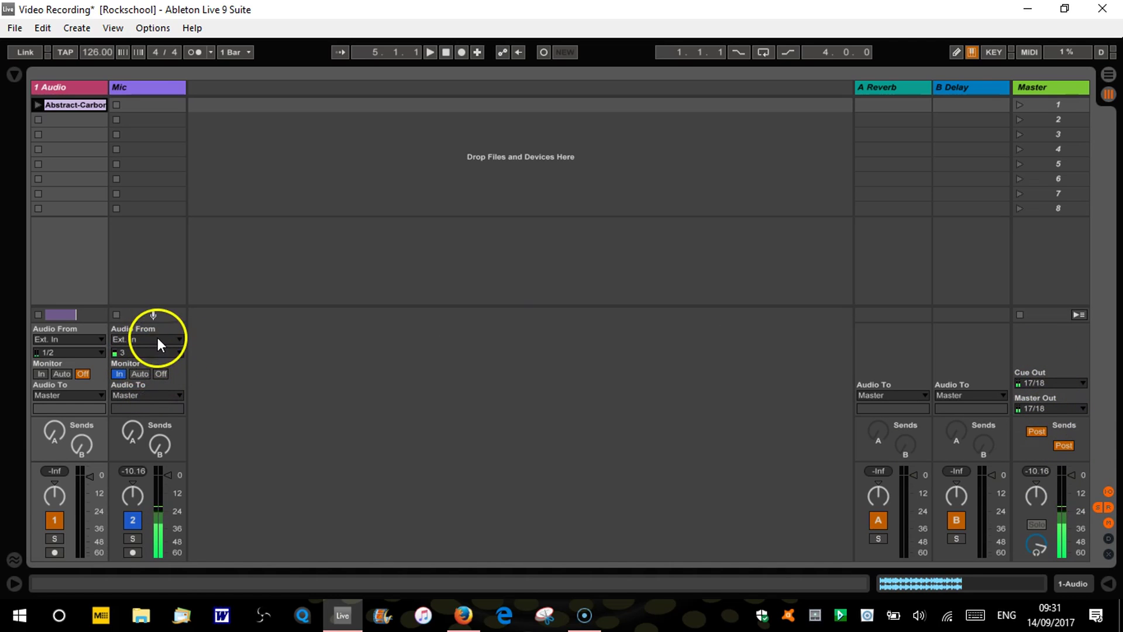
left_click(1100, 507)
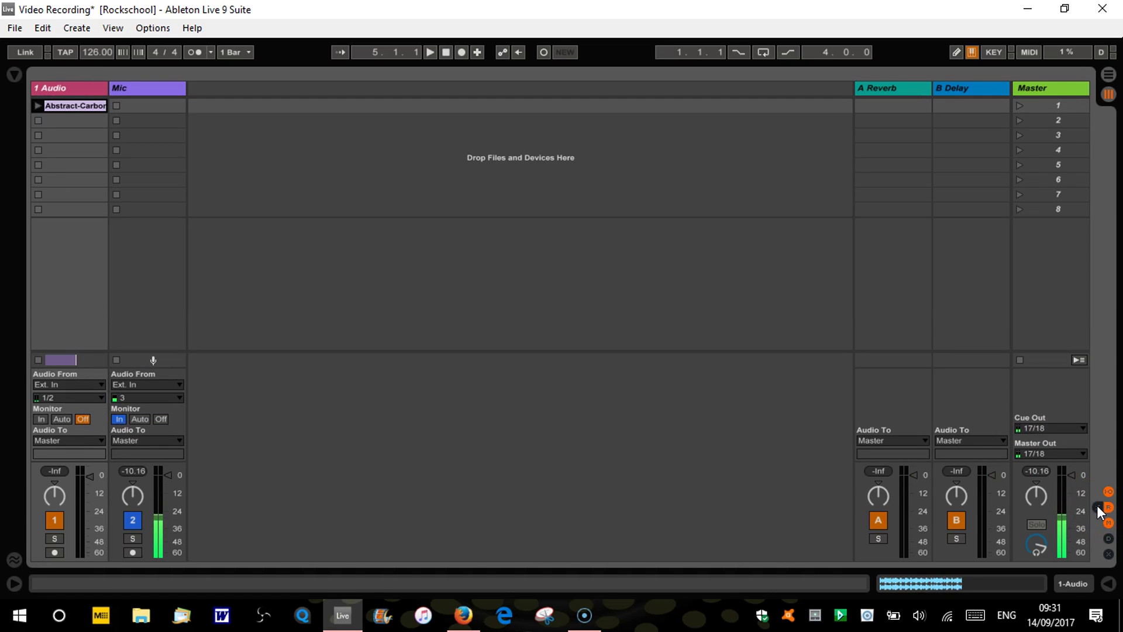
left_click(1109, 507)
left_click(1110, 508)
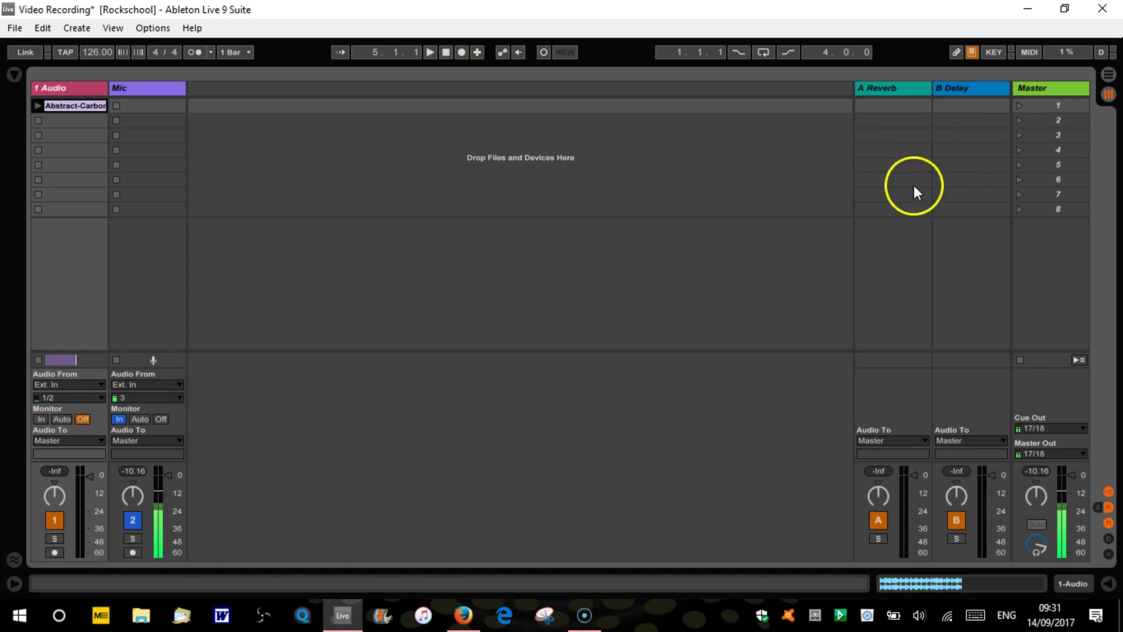
left_click(1098, 508)
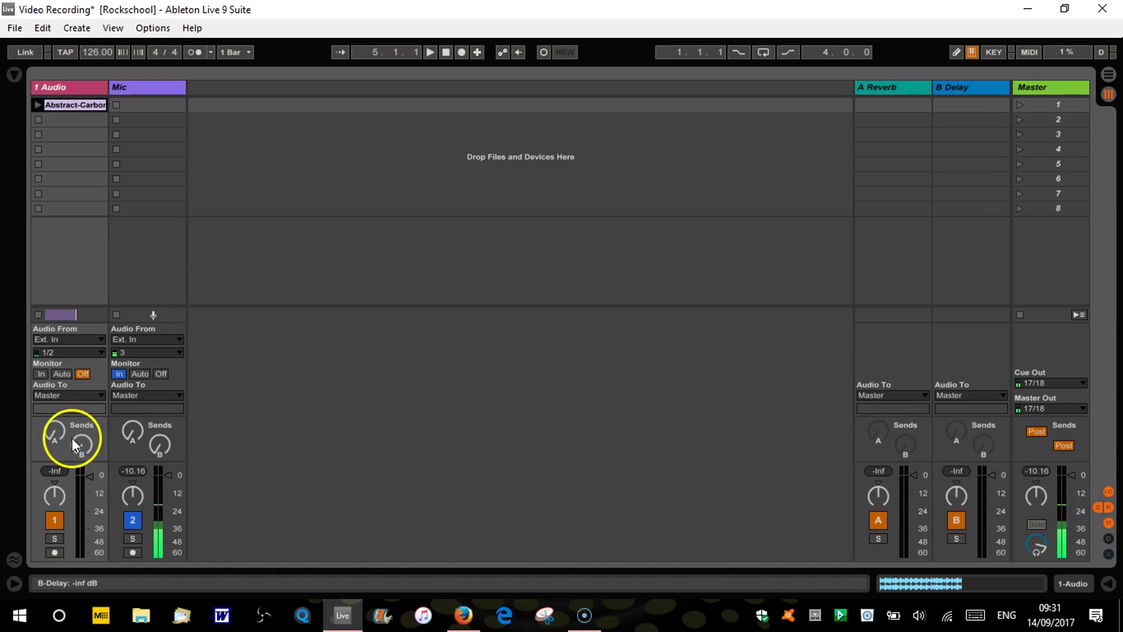
Hide the Sends, Return tracks, In/Out and Mixer sections in Session View.
left_click(1098, 507)
left_click(1110, 507)
left_click(1108, 491)
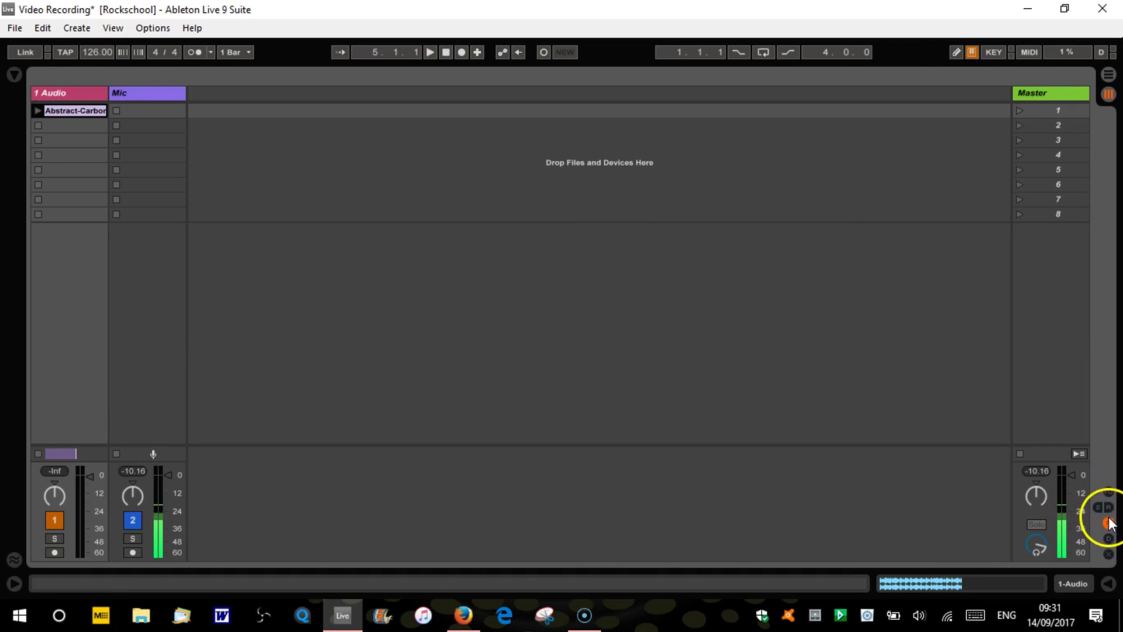
left_click(1109, 522)
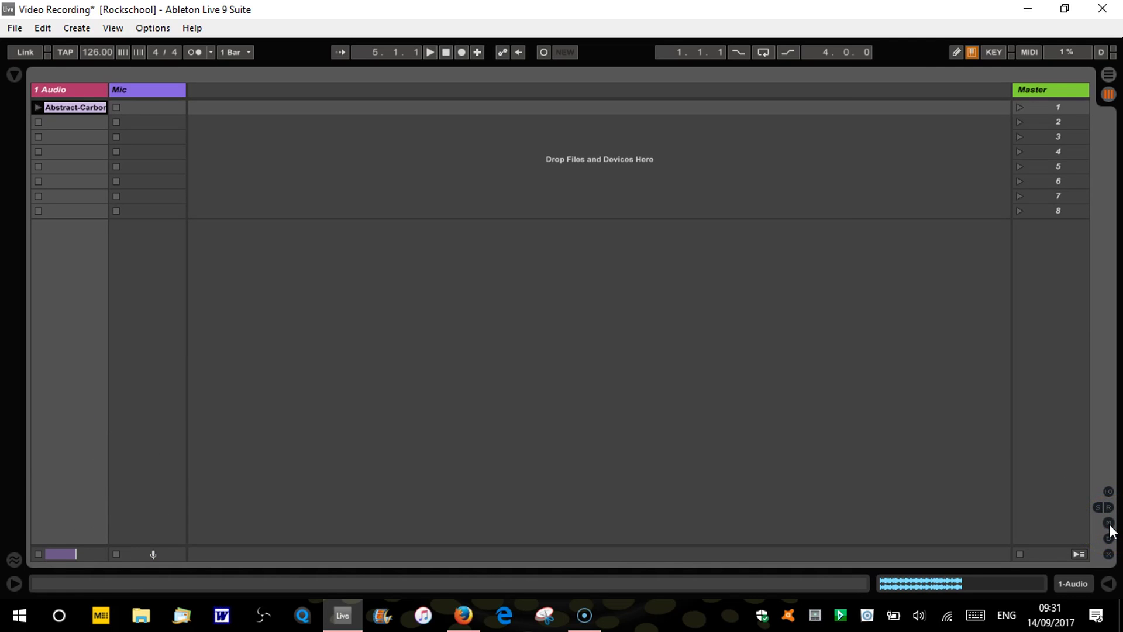
left_click(1109, 523)
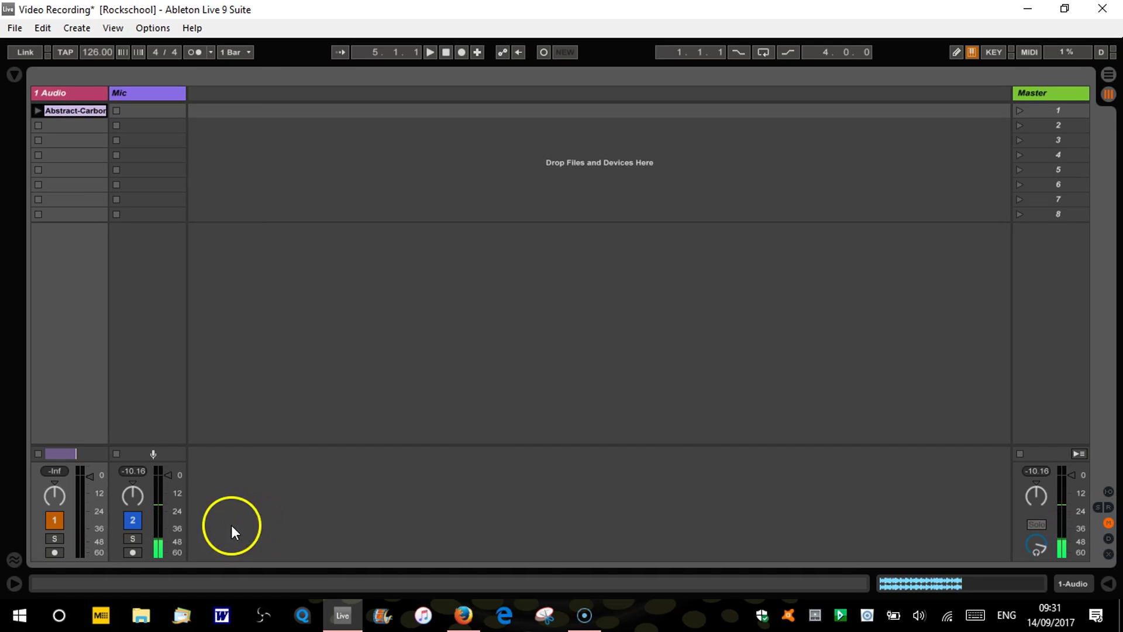
left_click(1110, 522)
Show and hide the Track Delay section, and do the same with the Crossfader section.
left_click(1109, 539)
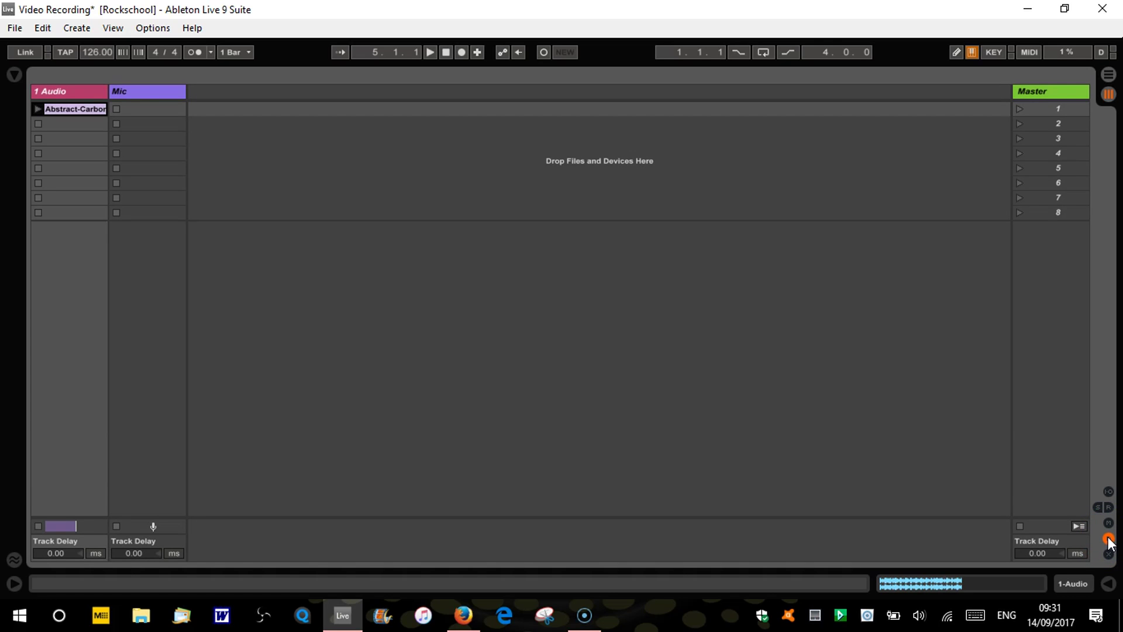
left_click(1109, 539)
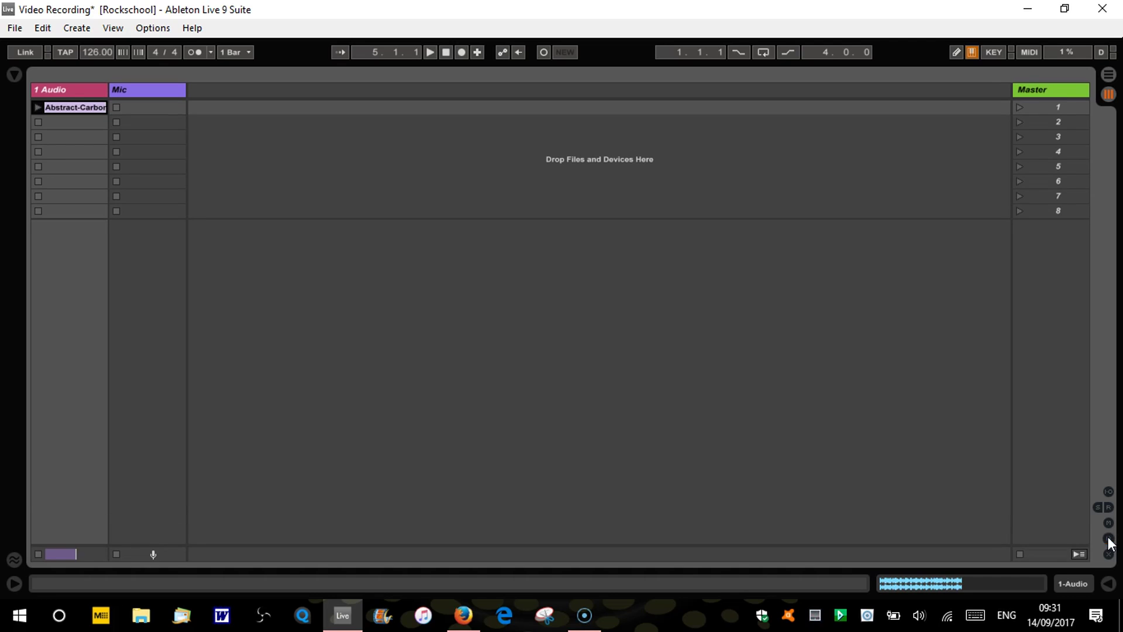
left_click(1110, 554)
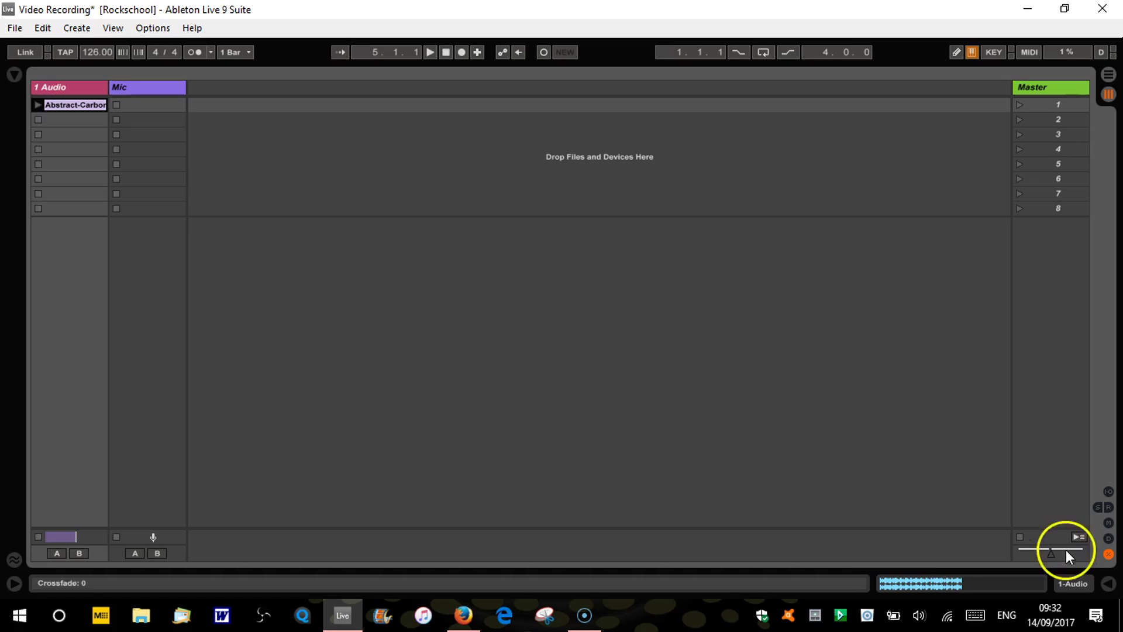
left_click(1109, 554)
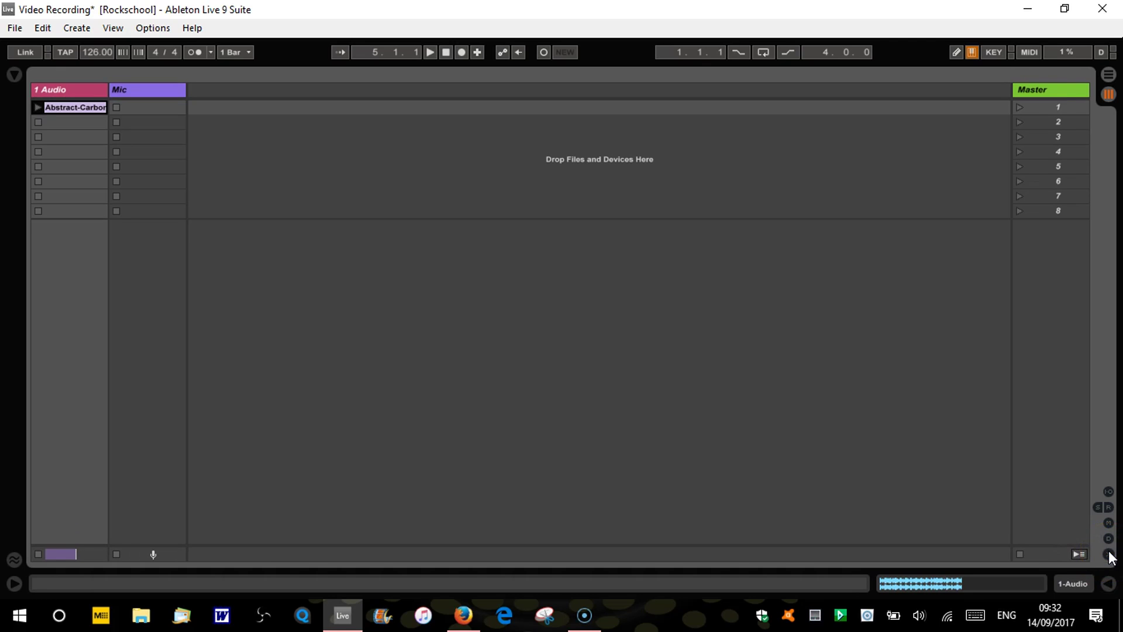
Show the In/Out, Sends, Return tracks and Mixer sections again in Session View.
left_click(1108, 492)
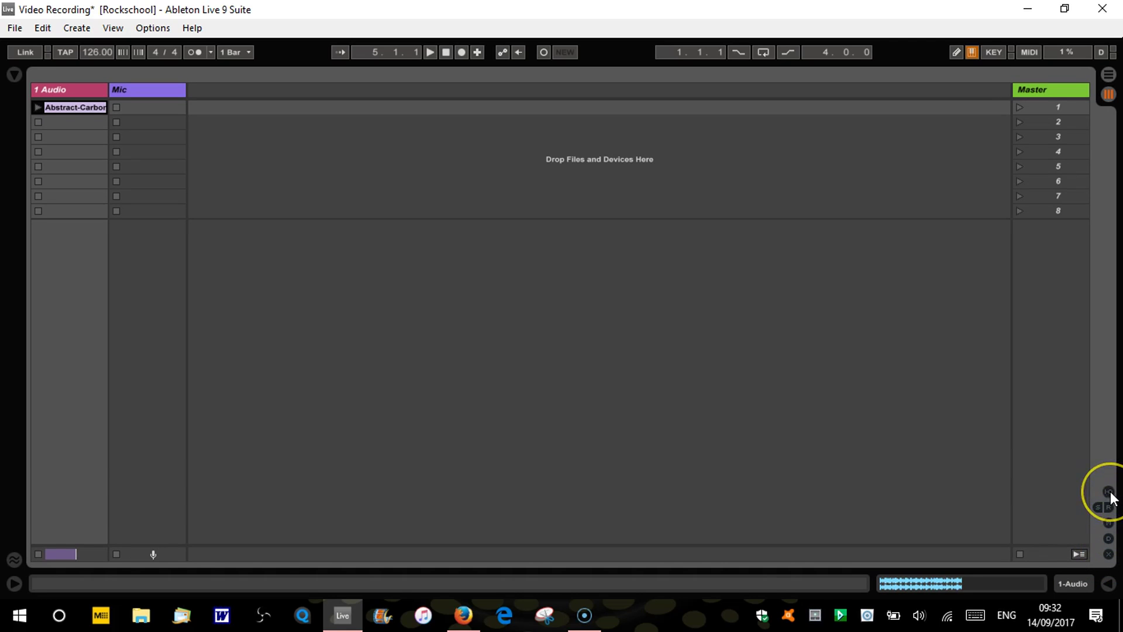
left_click(1099, 506)
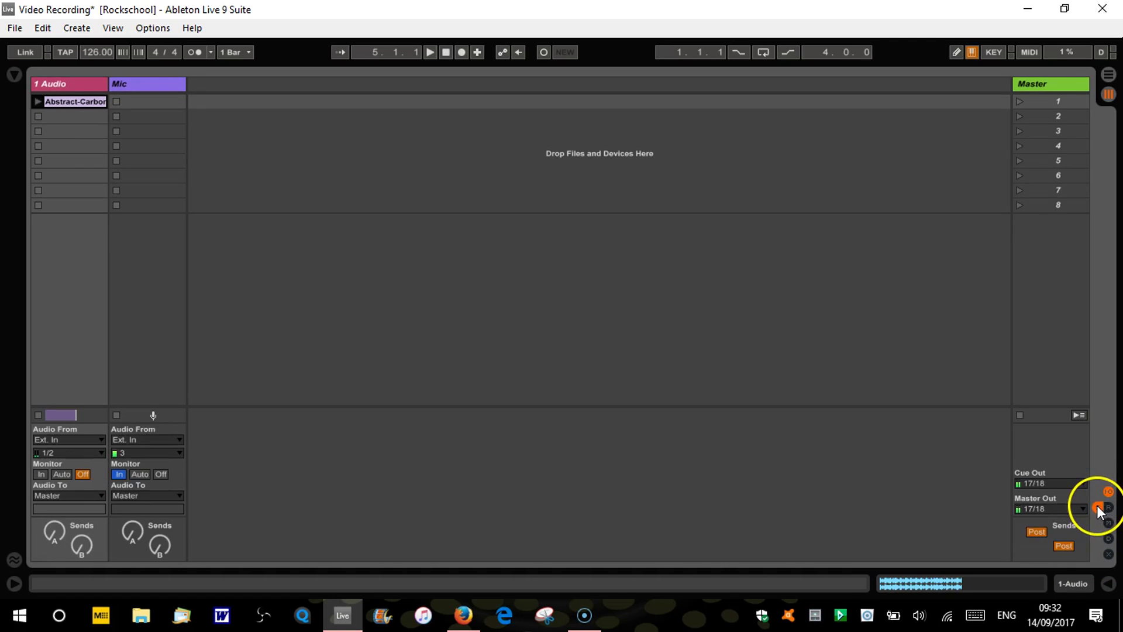
left_click(1110, 508)
left_click(1109, 522)
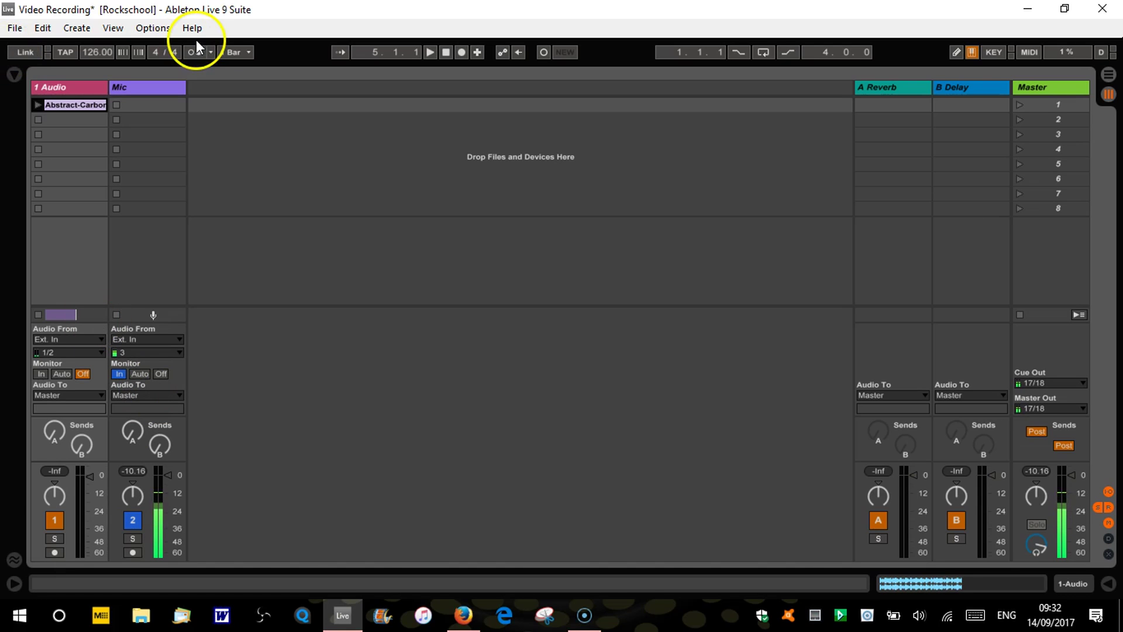
Open the Look/Feel page of the Preferences.
left_click(159, 30)
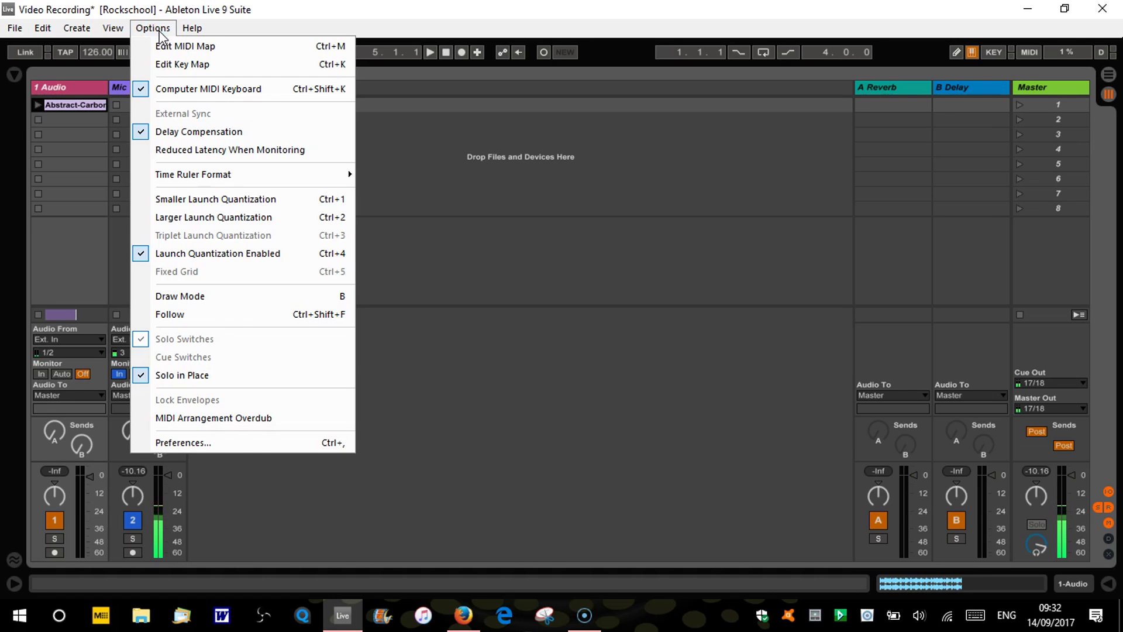
left_click(239, 443)
left_click(395, 115)
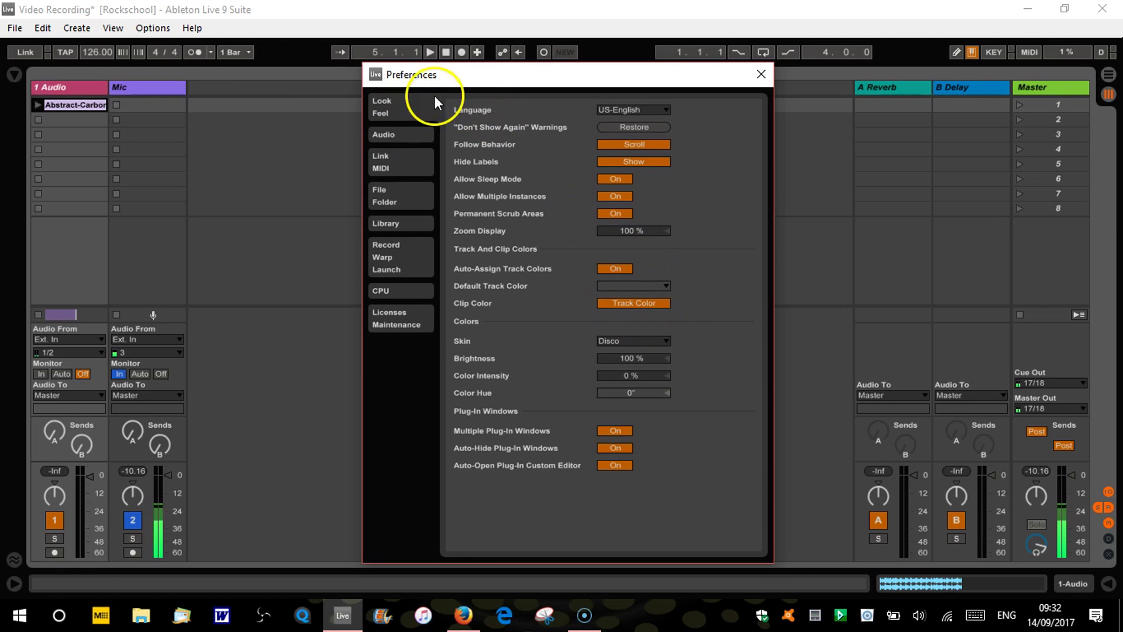
Review where the Preferences command is found, close the Preferences window and open it again.
left_click(146, 27)
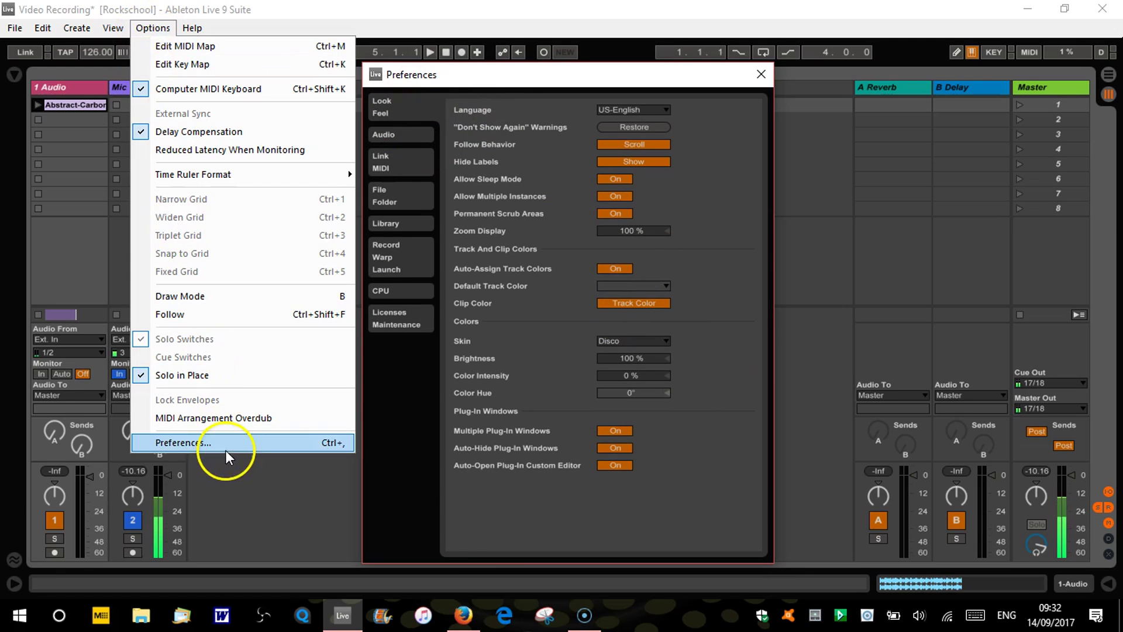
left_click(276, 482)
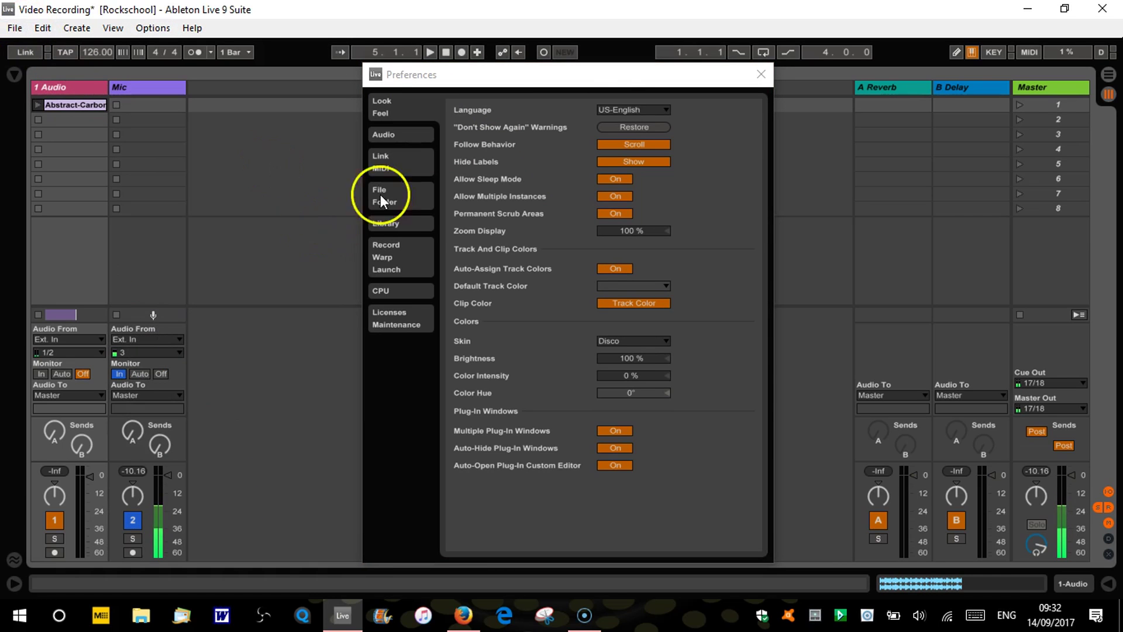
left_click(760, 74)
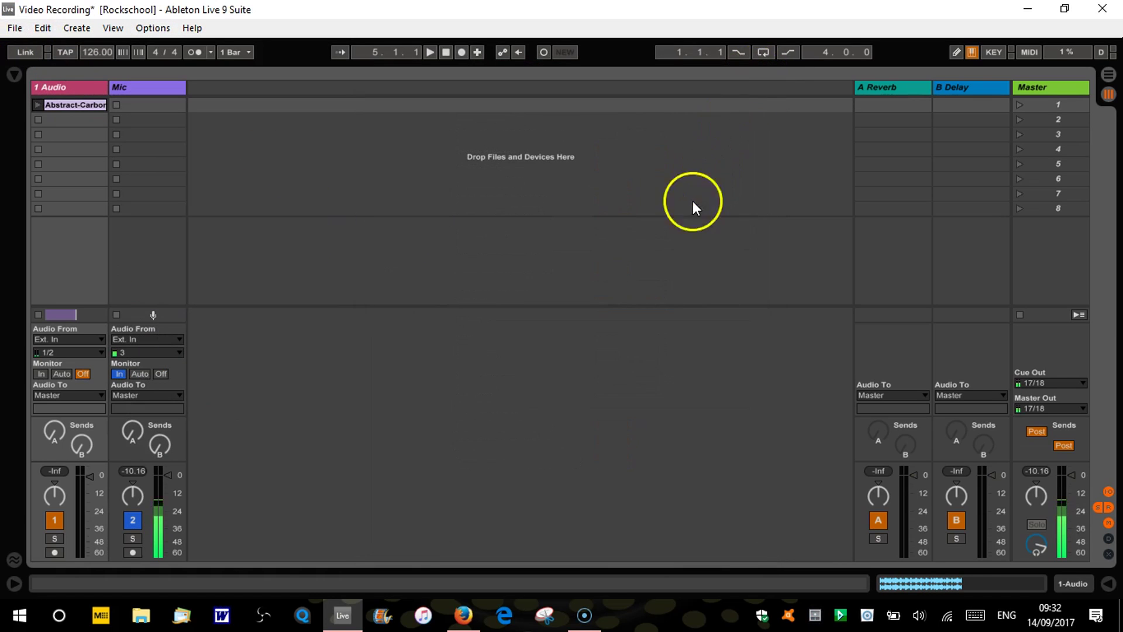
key("ctrl+comma")
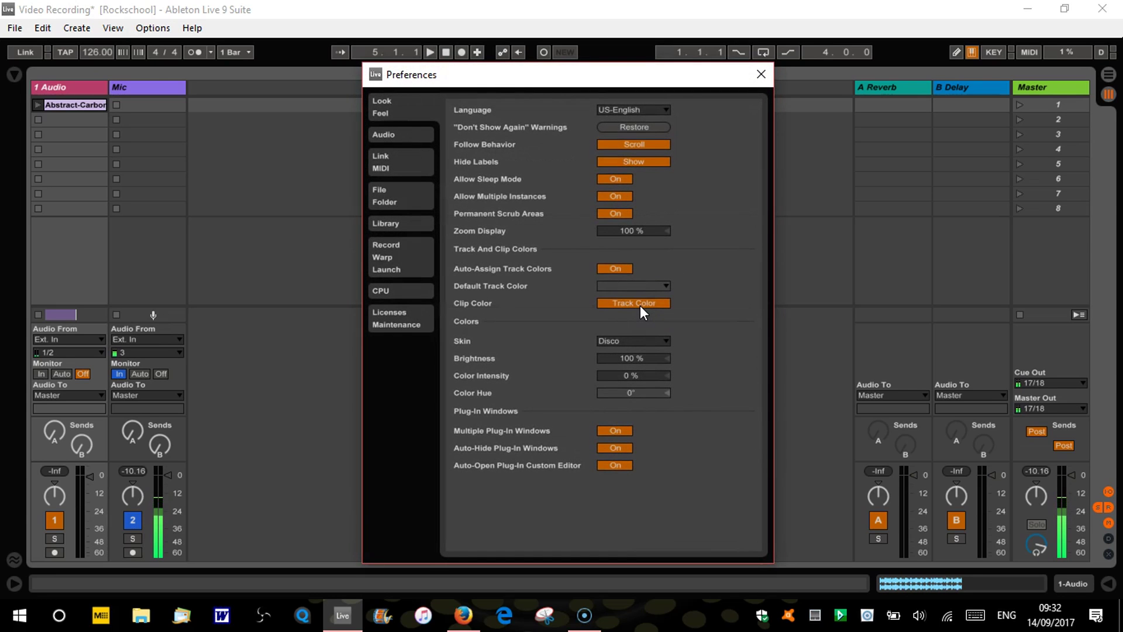
Review the available skins in the Look/Feel preferences without changing the Disco skin, and close the Preferences window.
left_click(666, 341)
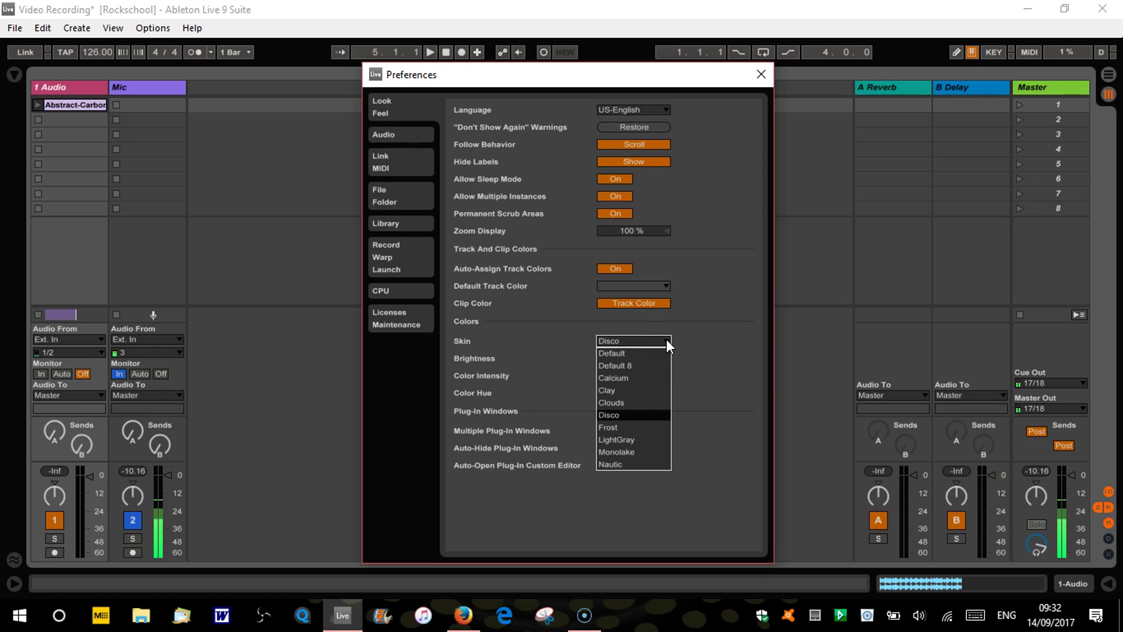
left_click(666, 341)
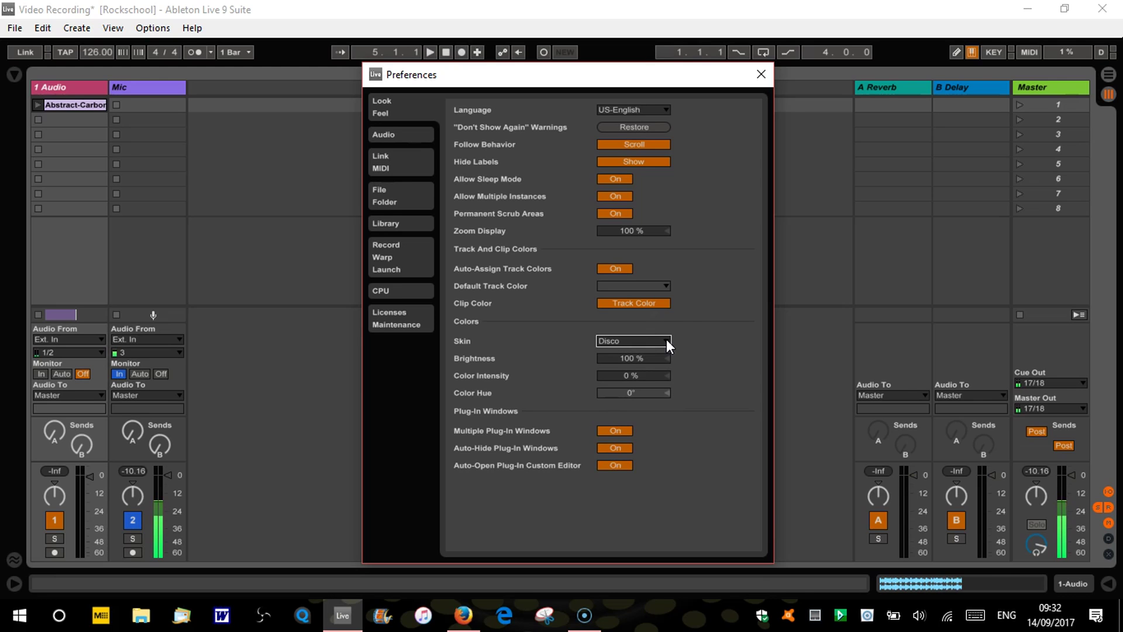
left_click(761, 75)
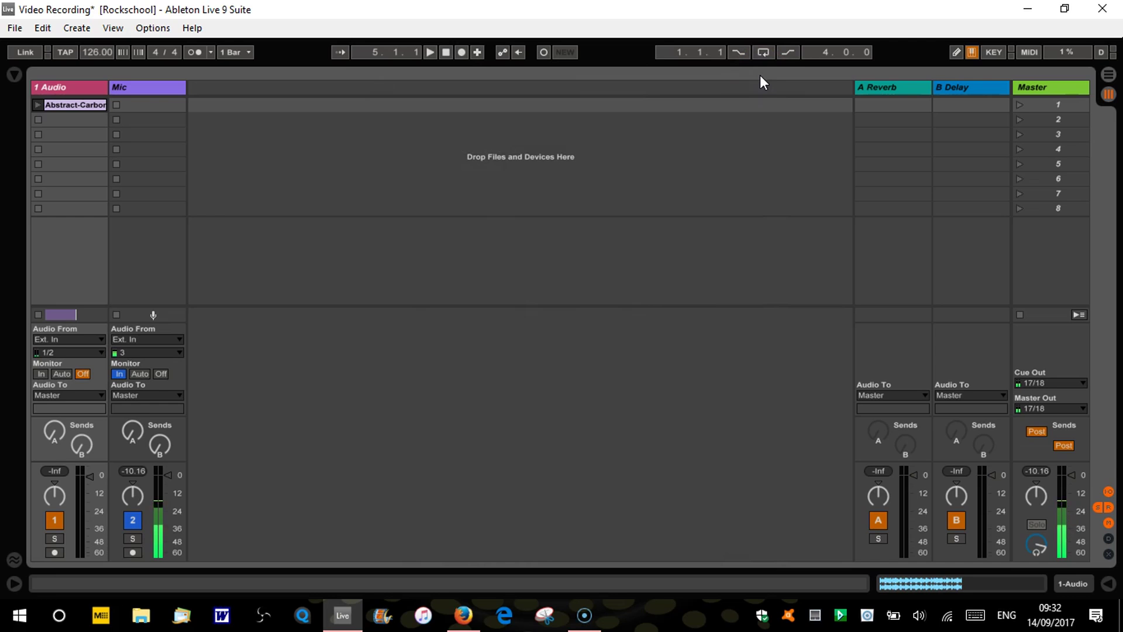
Show the Info View, read its descriptions of interface elements such as the Sample Editor, and hide it and the clip detail view.
left_click(12, 552)
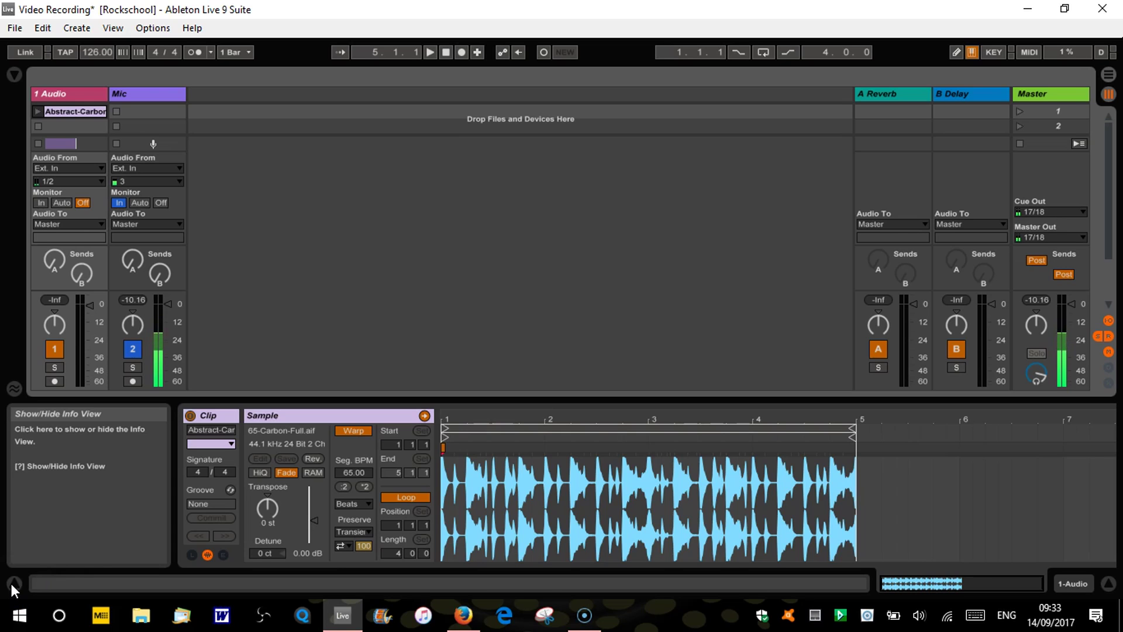
left_click(68, 513)
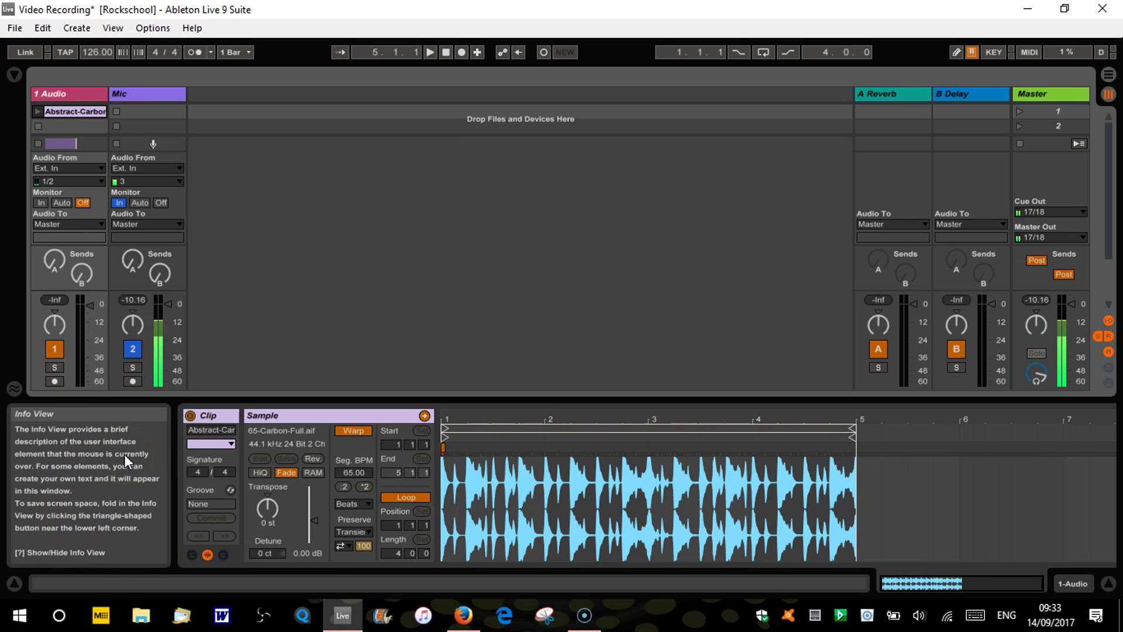
left_click(159, 274)
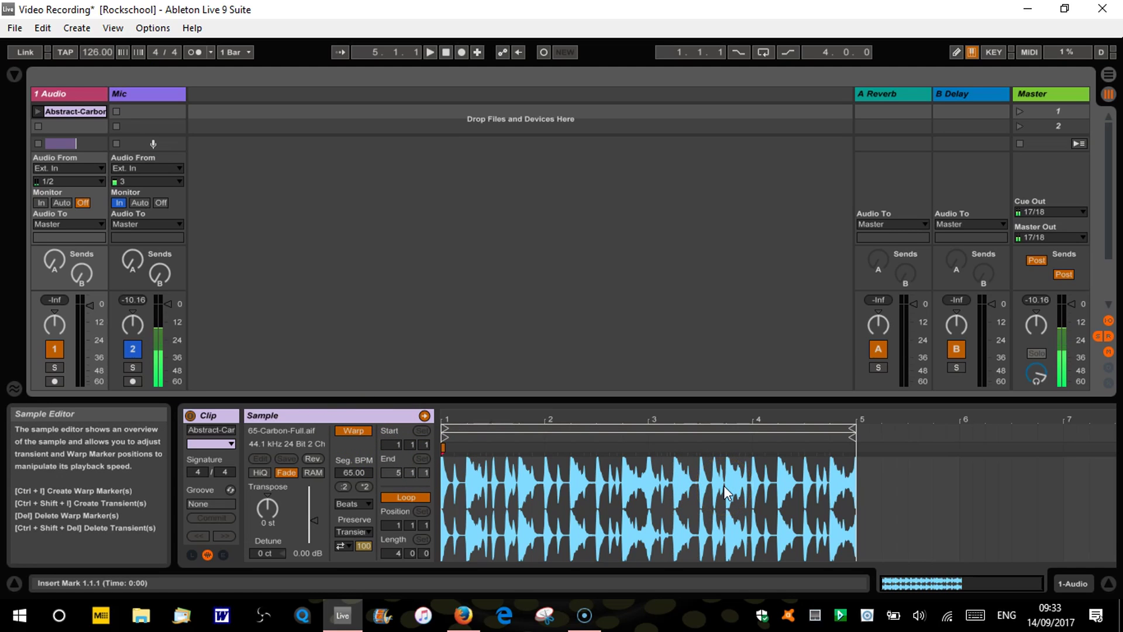
left_click(13, 589)
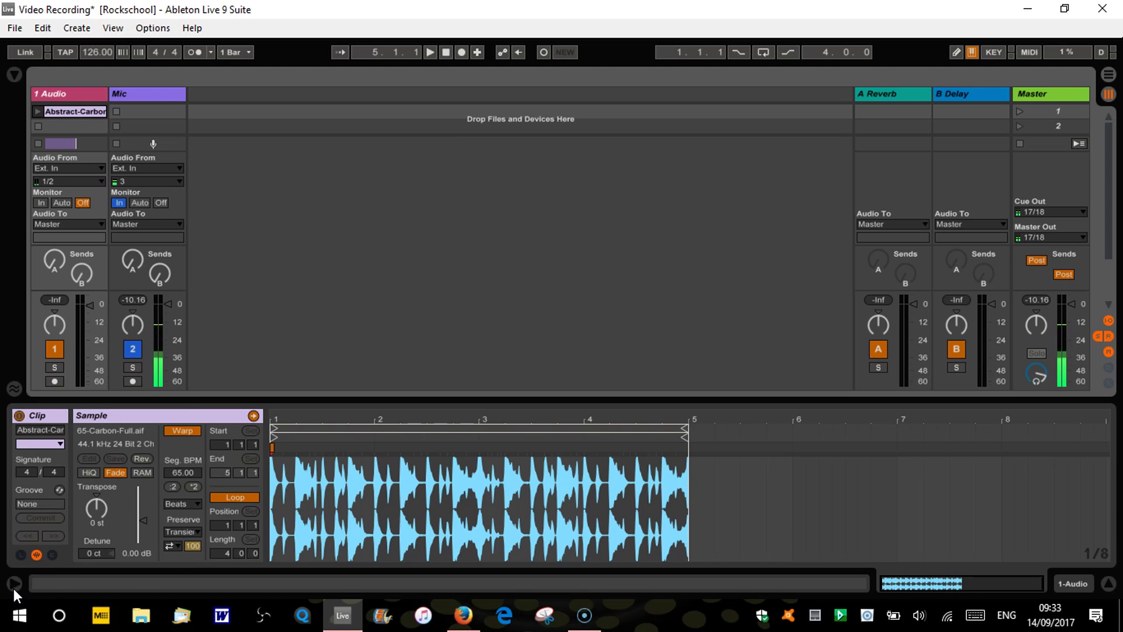
left_click(1109, 584)
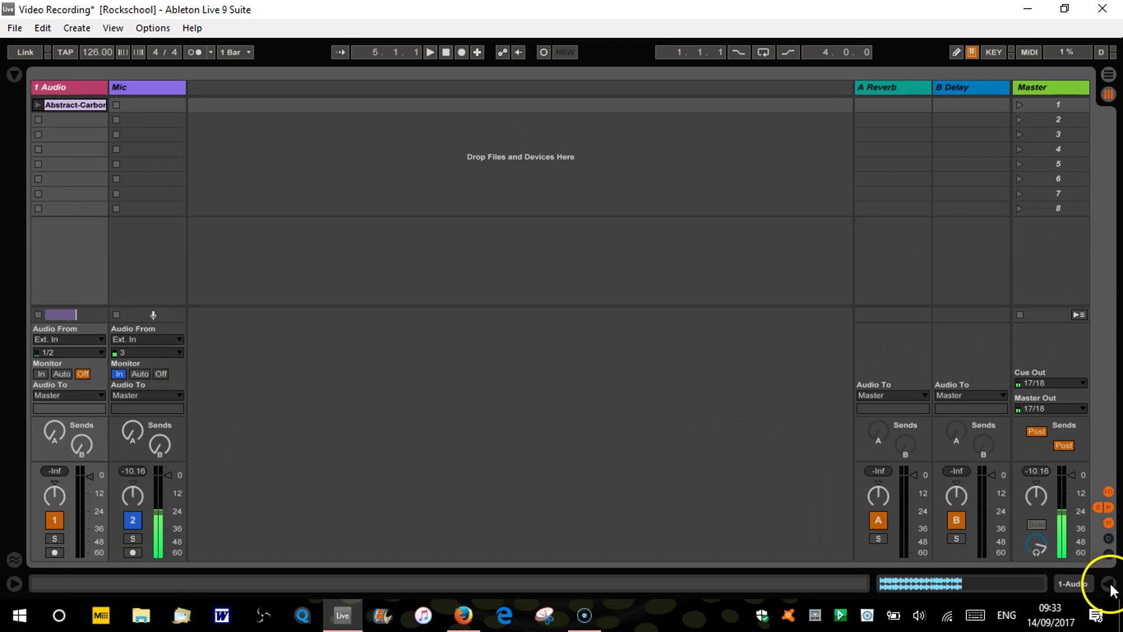
Show the browser and narrow it to give the Session View more room.
left_click(15, 73)
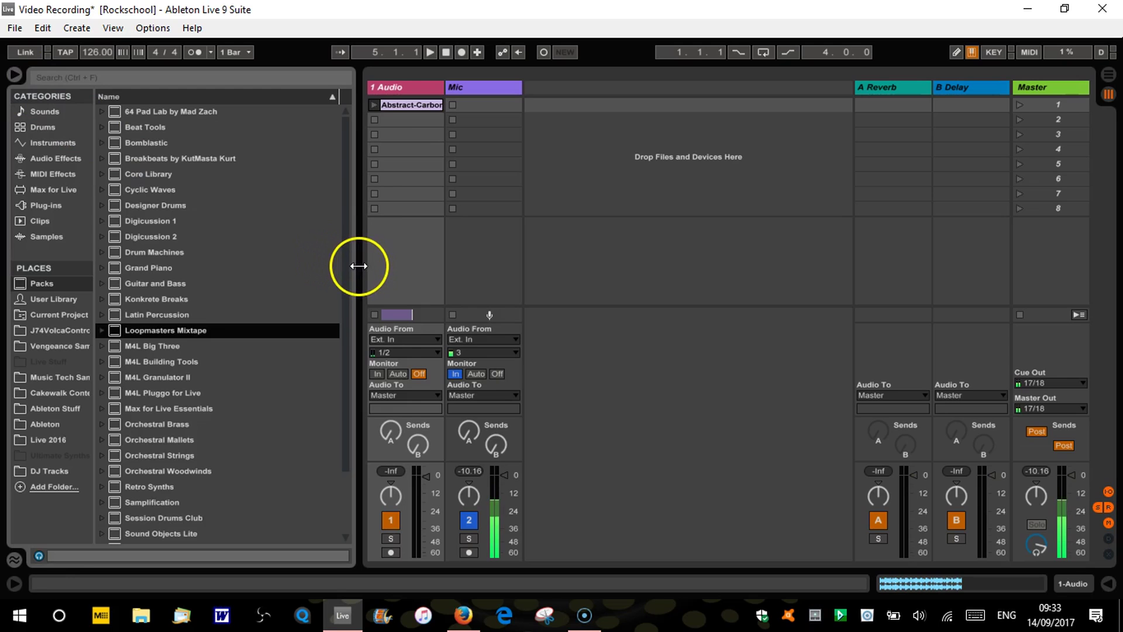
left_click_drag(361, 265, 280, 274)
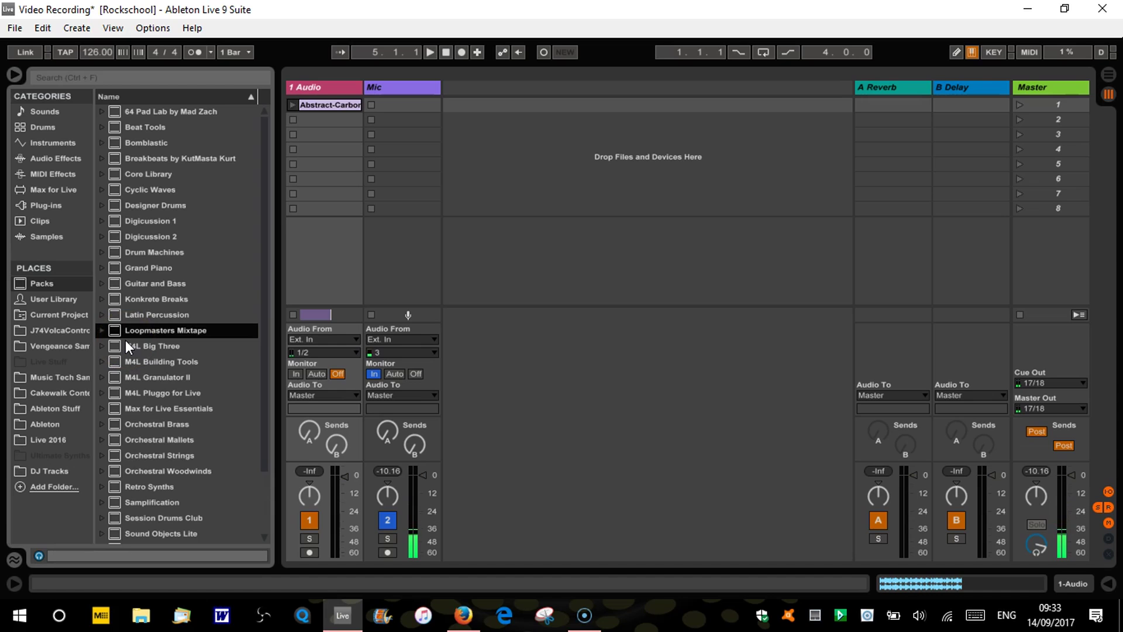
Look through the browser categories Drums, Audio Effects, MIDI Effects, Plug-ins, Clips, Samples and Instruments.
left_click(82, 162)
left_click(47, 129)
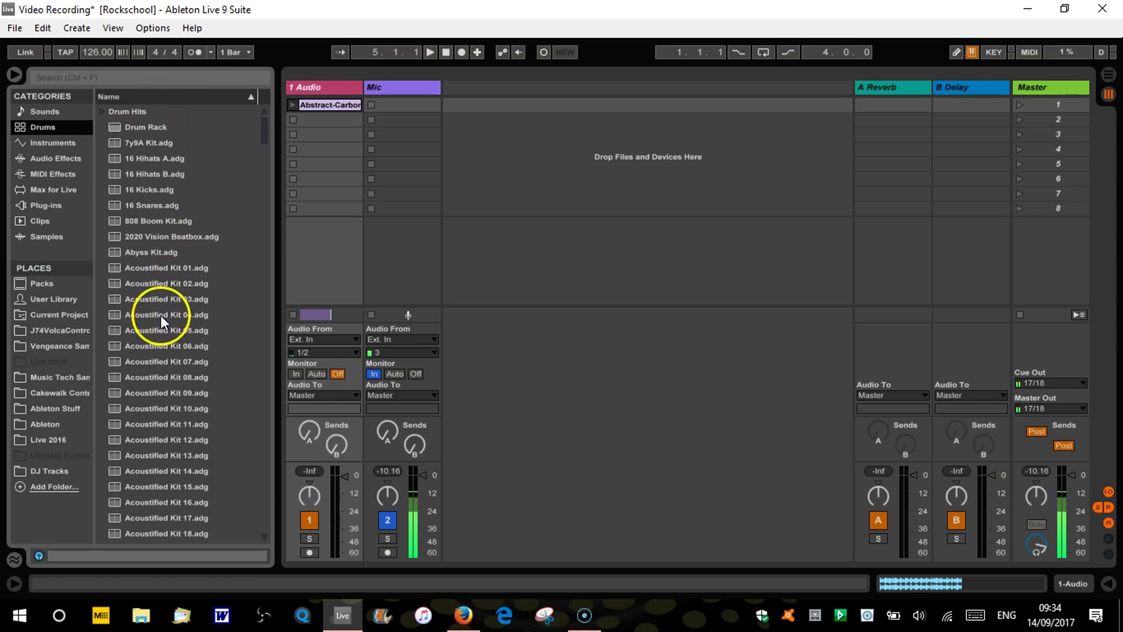
left_click(73, 159)
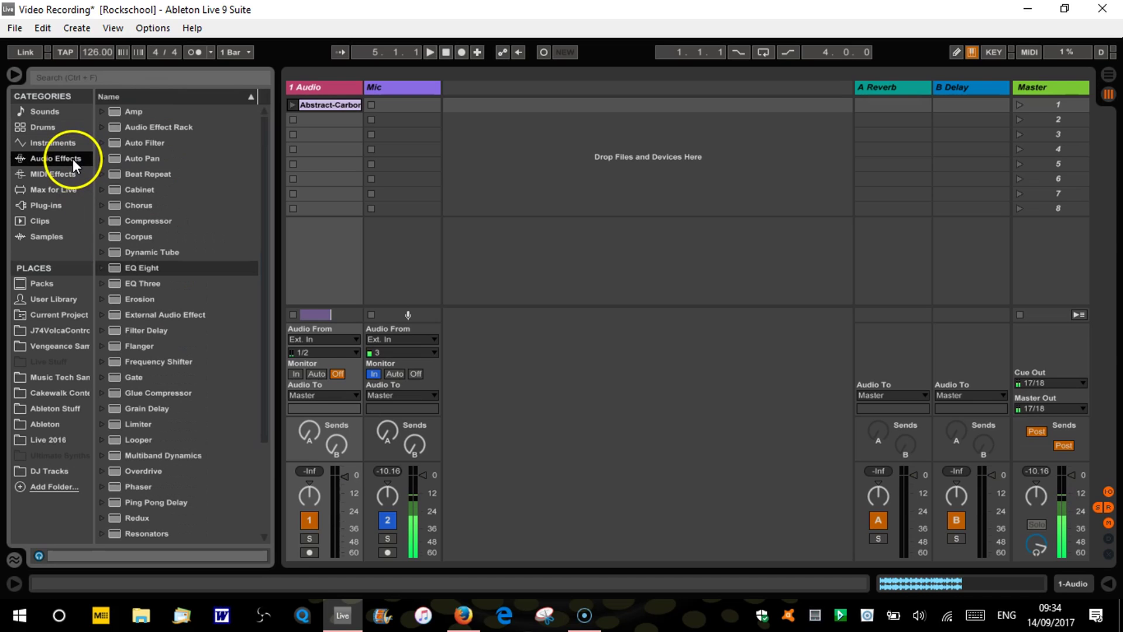
left_click(65, 176)
left_click(54, 206)
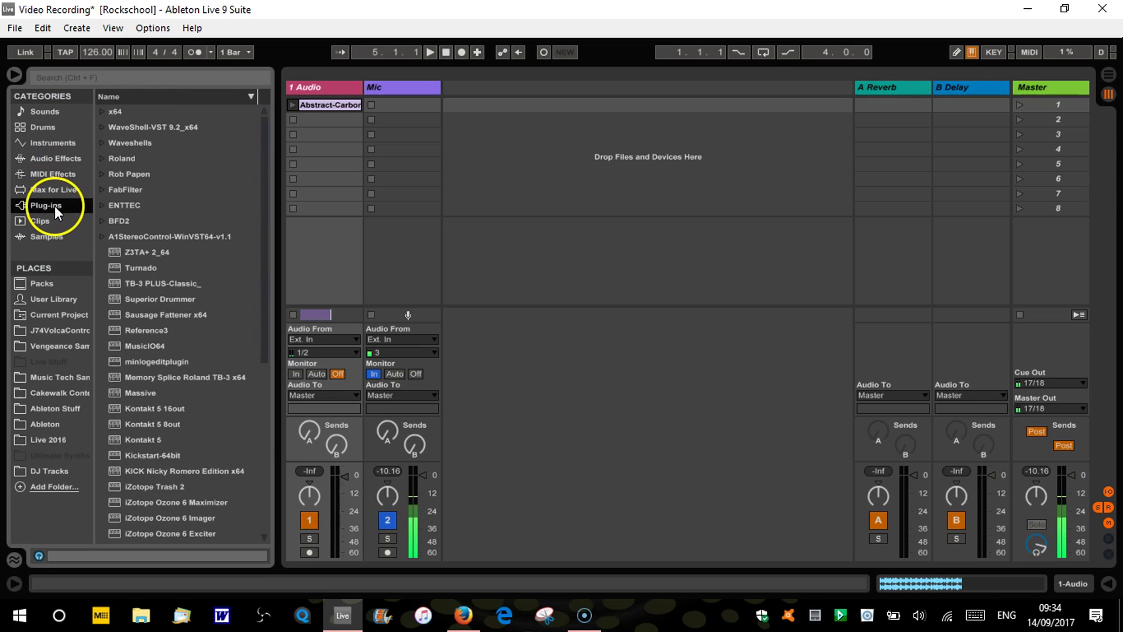
left_click(41, 220)
left_click(45, 238)
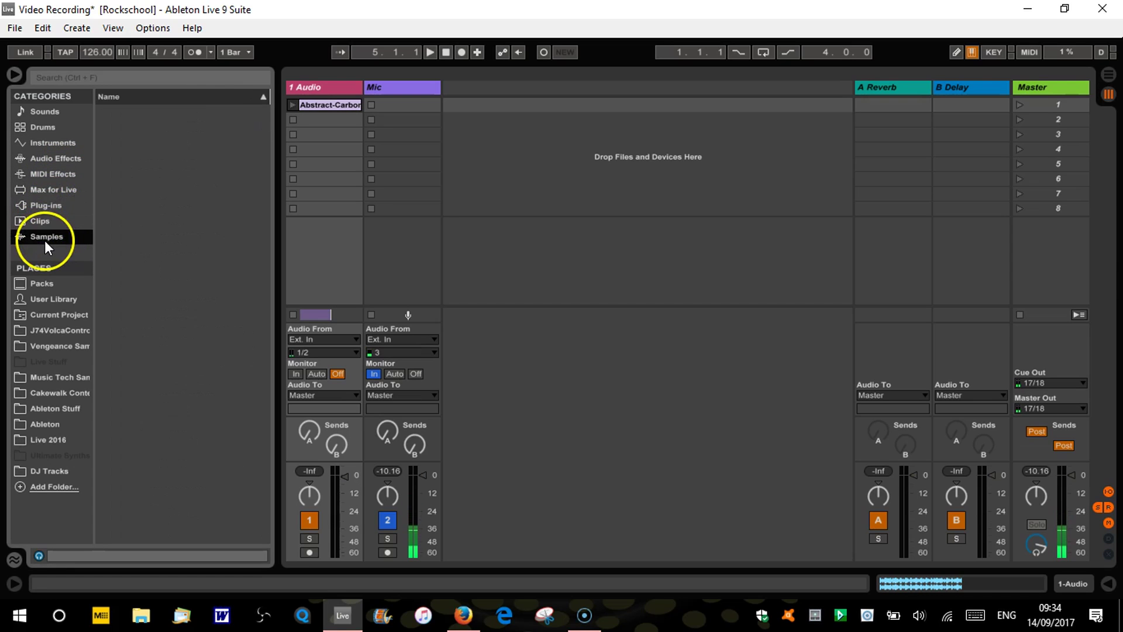
left_click(45, 142)
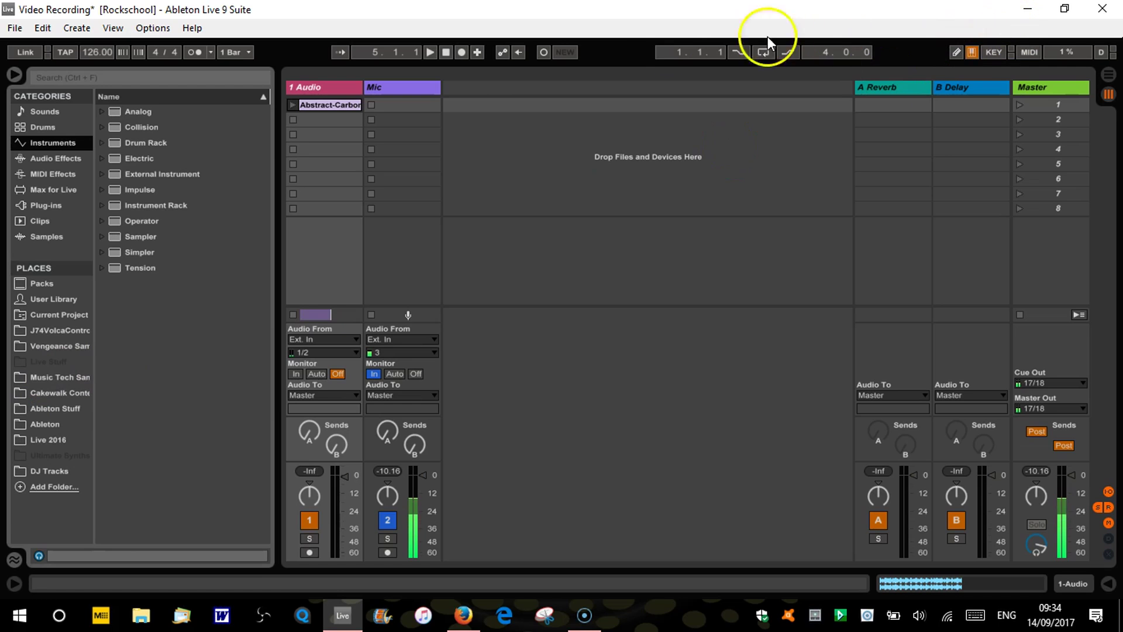
Minimise Live, look into the Promo folder on the desktop, close it and switch back to Ableton Live.
left_click(1026, 10)
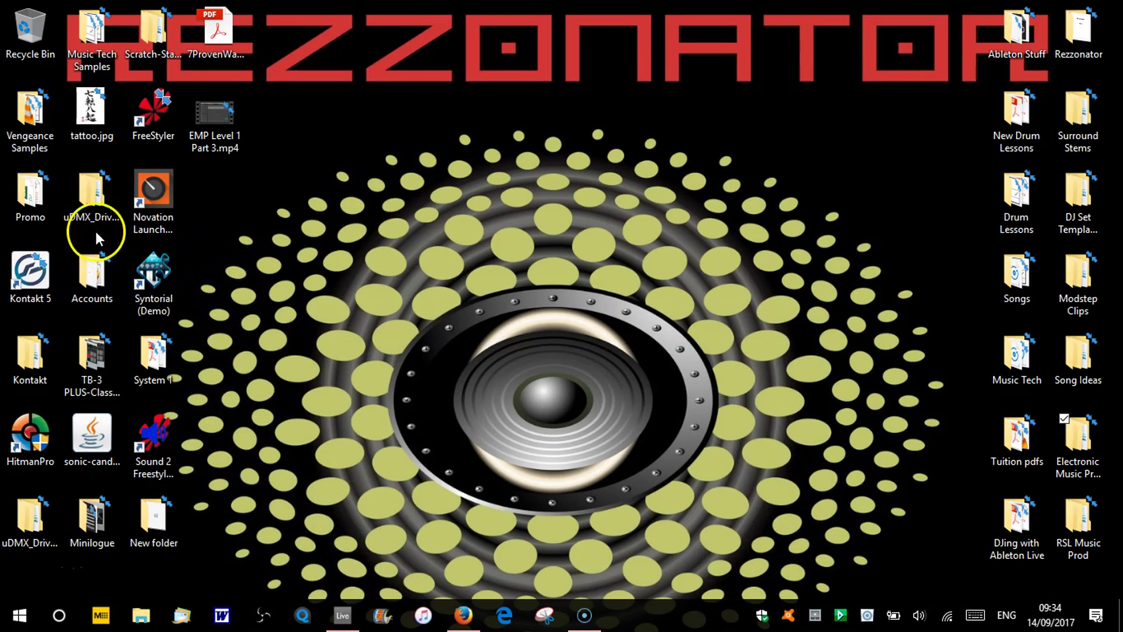
double_click(44, 193)
left_click(1103, 8)
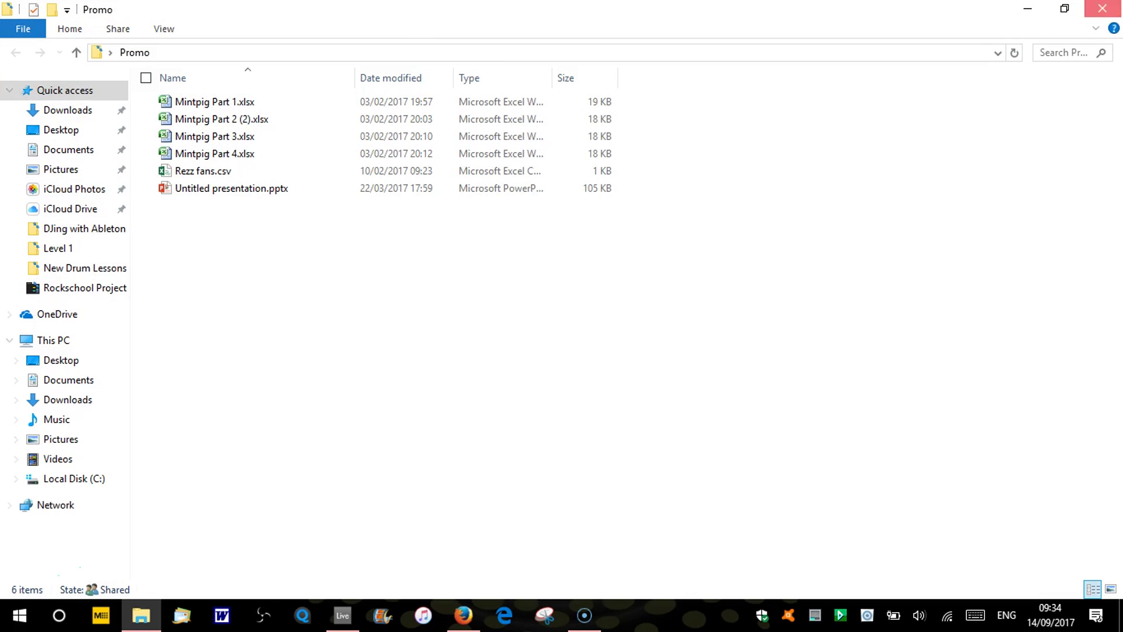
left_click(346, 615)
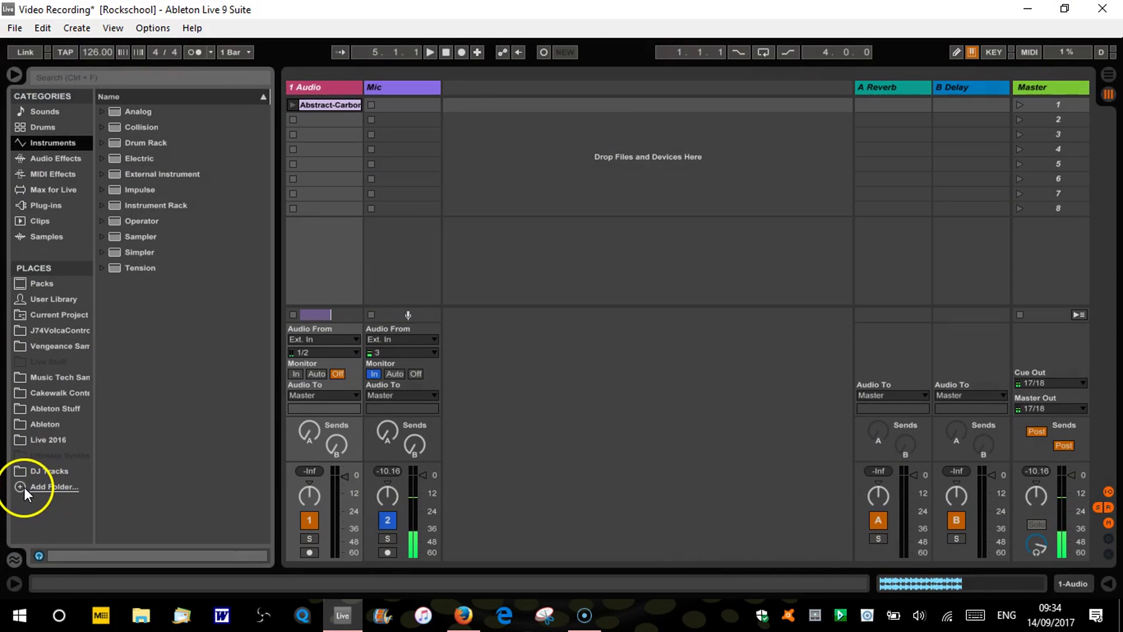
Remove the DJ Tracks folder from the browser's Places.
left_click(44, 471)
right_click(44, 471)
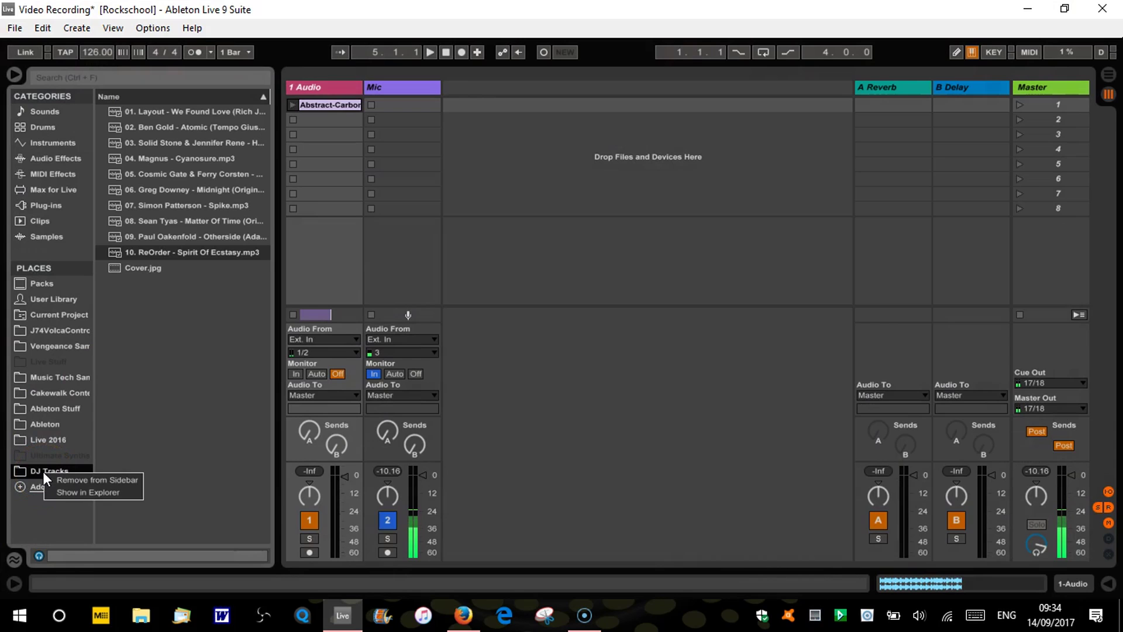
left_click(79, 478)
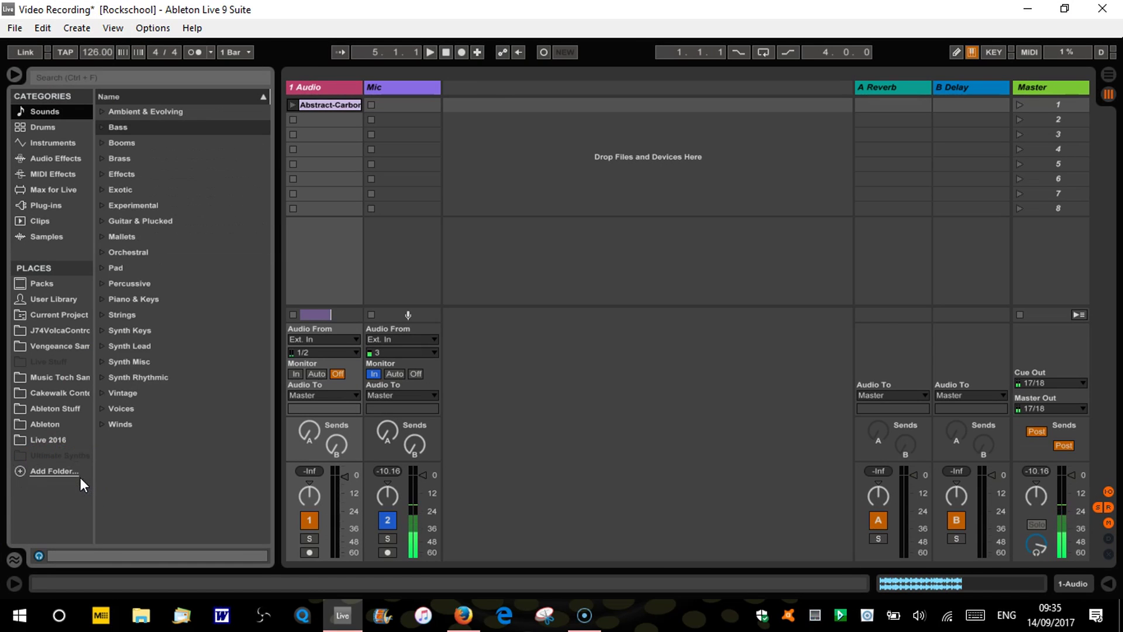
Add the DJing with Ableton Live folder to the browser's Places.
left_click(19, 471)
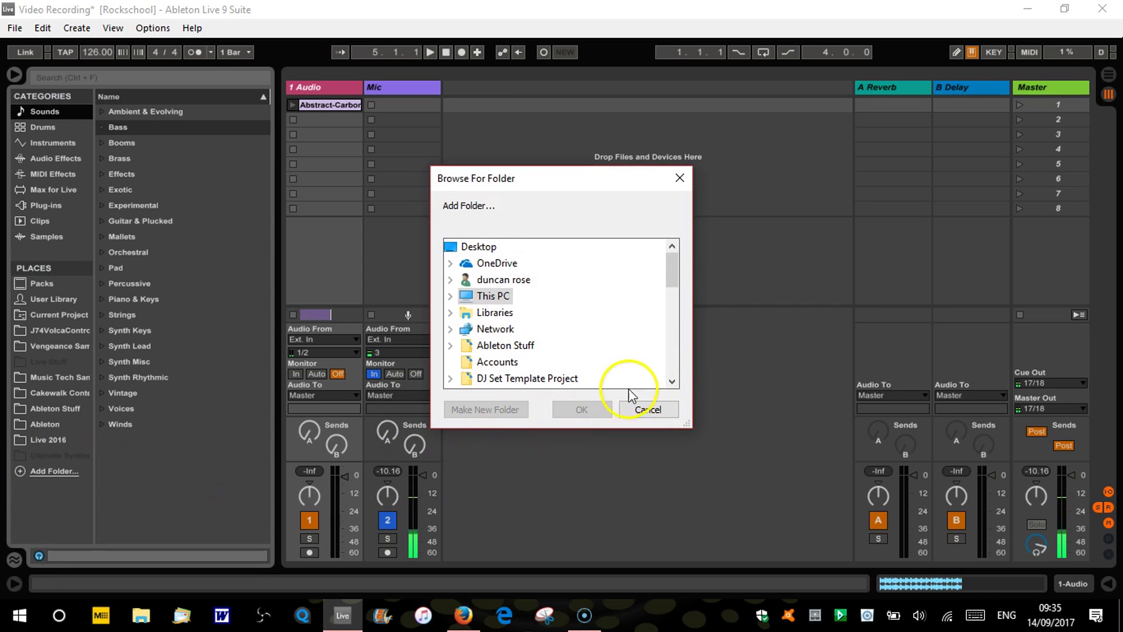
left_click(673, 381)
left_click(673, 381)
left_click(673, 381)
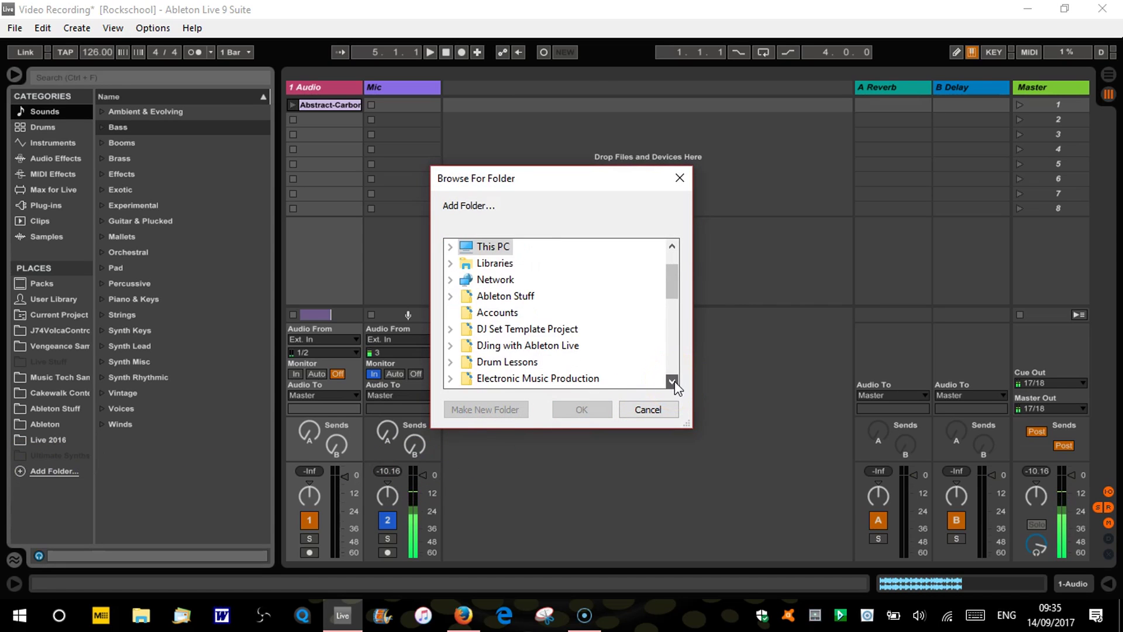
left_click(672, 381)
left_click(540, 345)
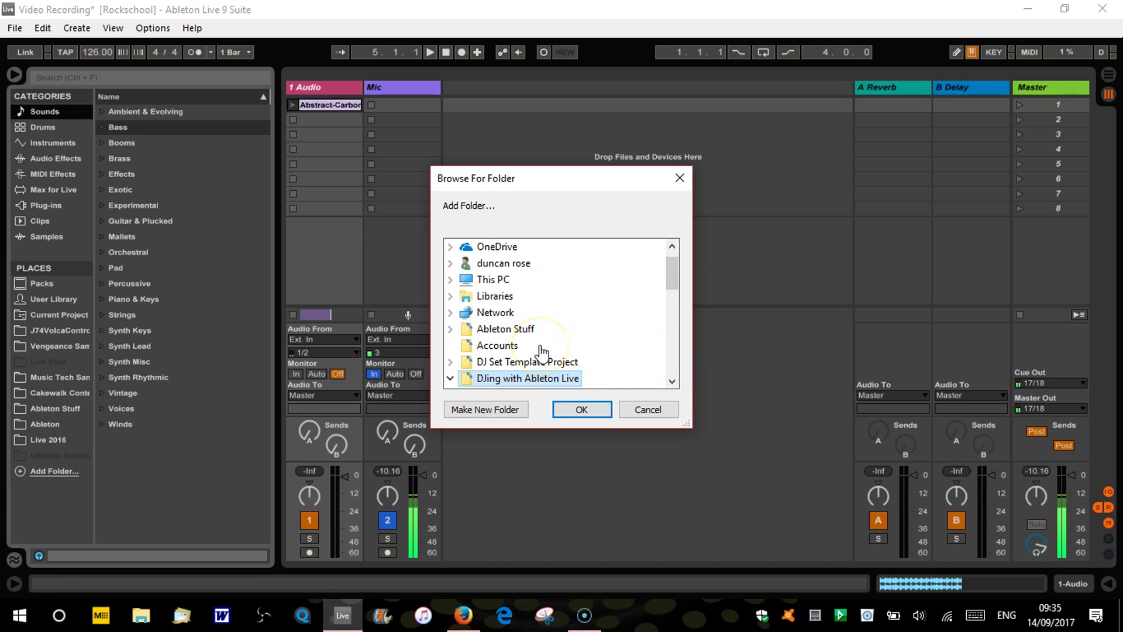
left_click(588, 410)
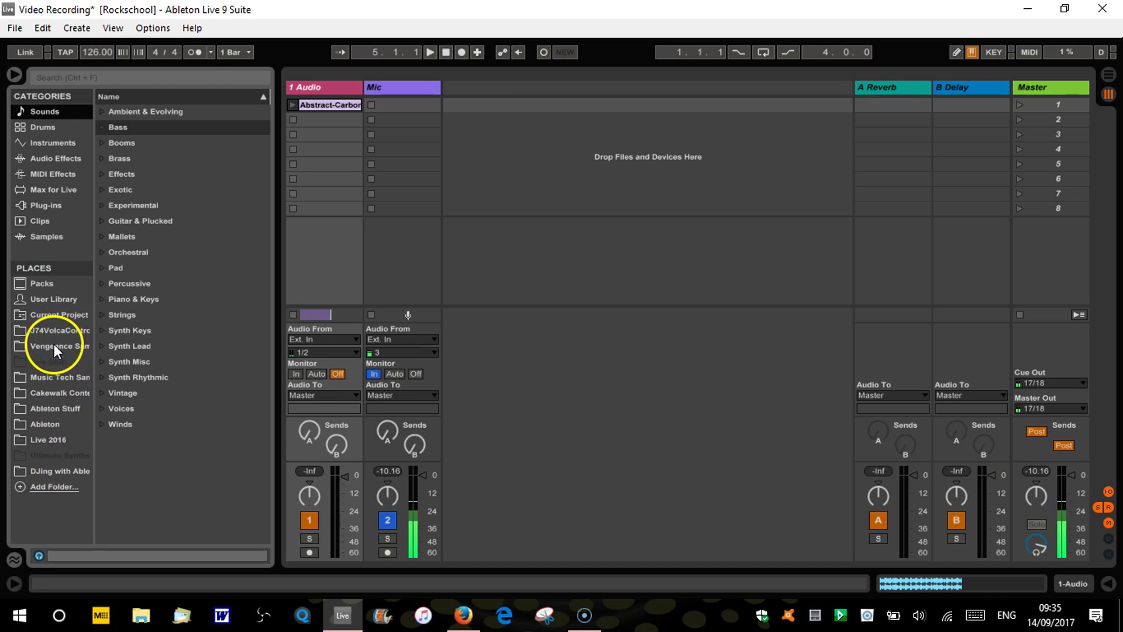
View the contents of Packs and of the Music Tech Samples folder in Places.
left_click(36, 283)
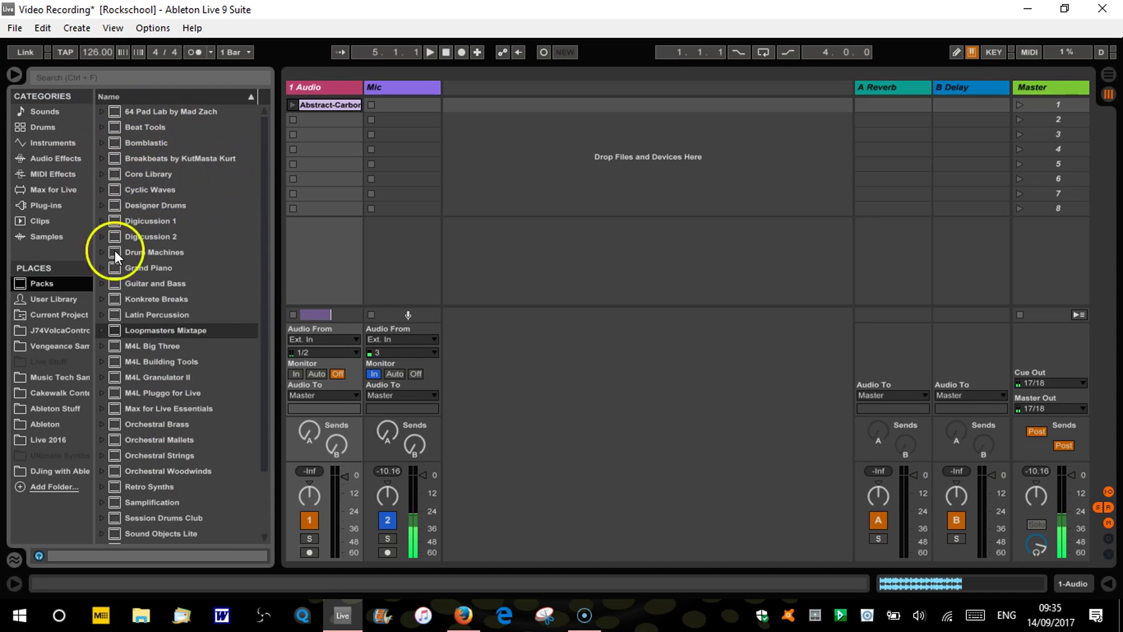
left_click(38, 377)
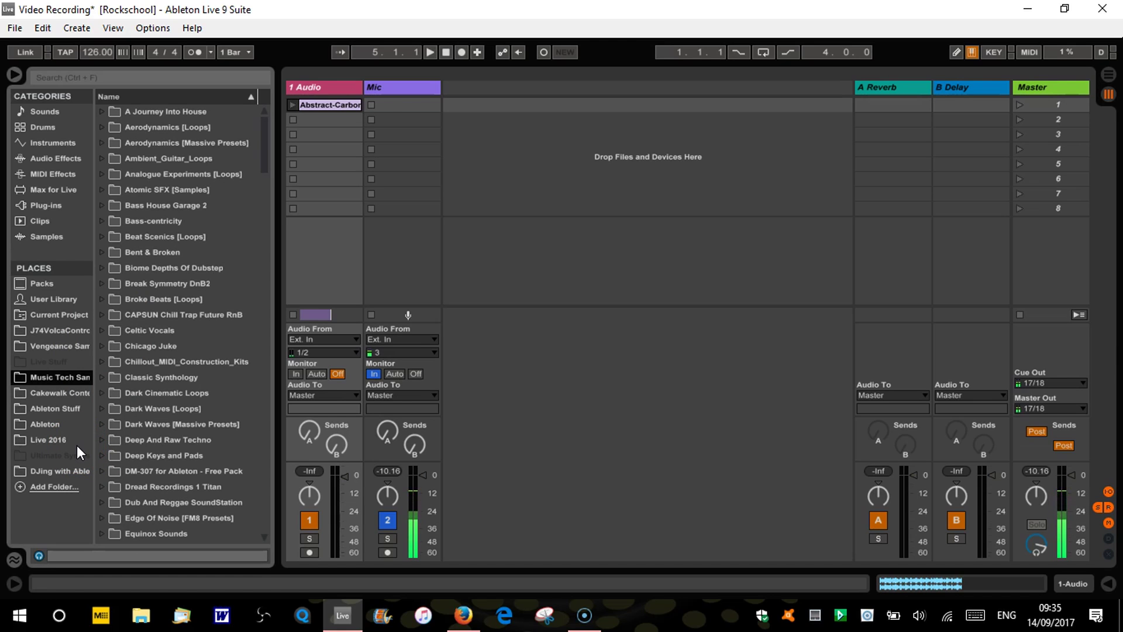
Search the browser for "snare" and list all results across the library.
left_click(153, 79)
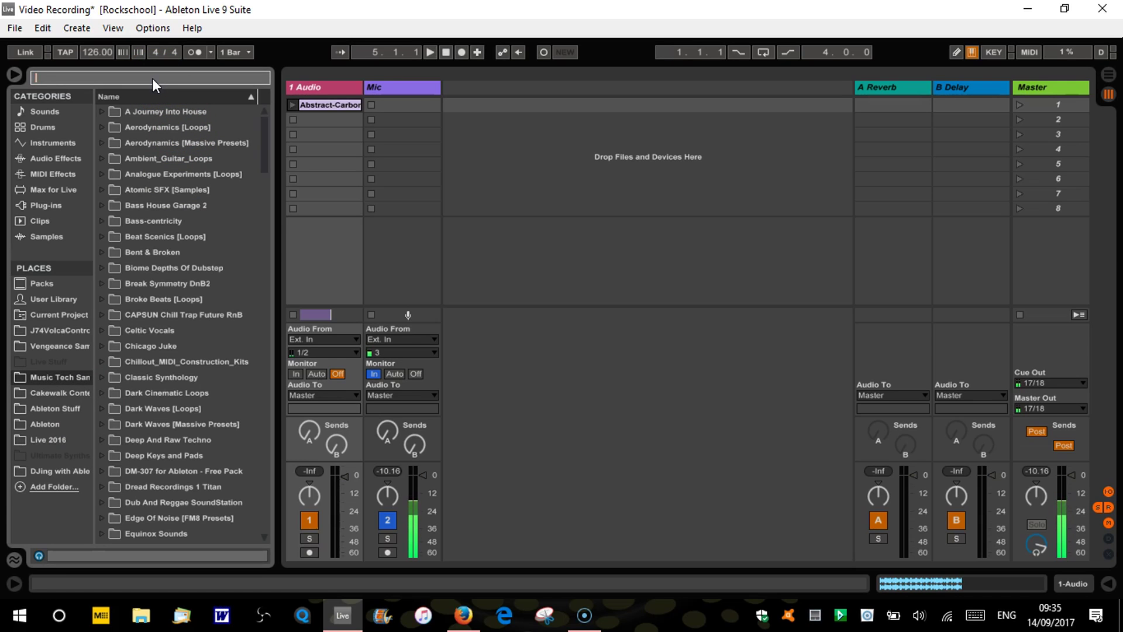
left_click(67, 107)
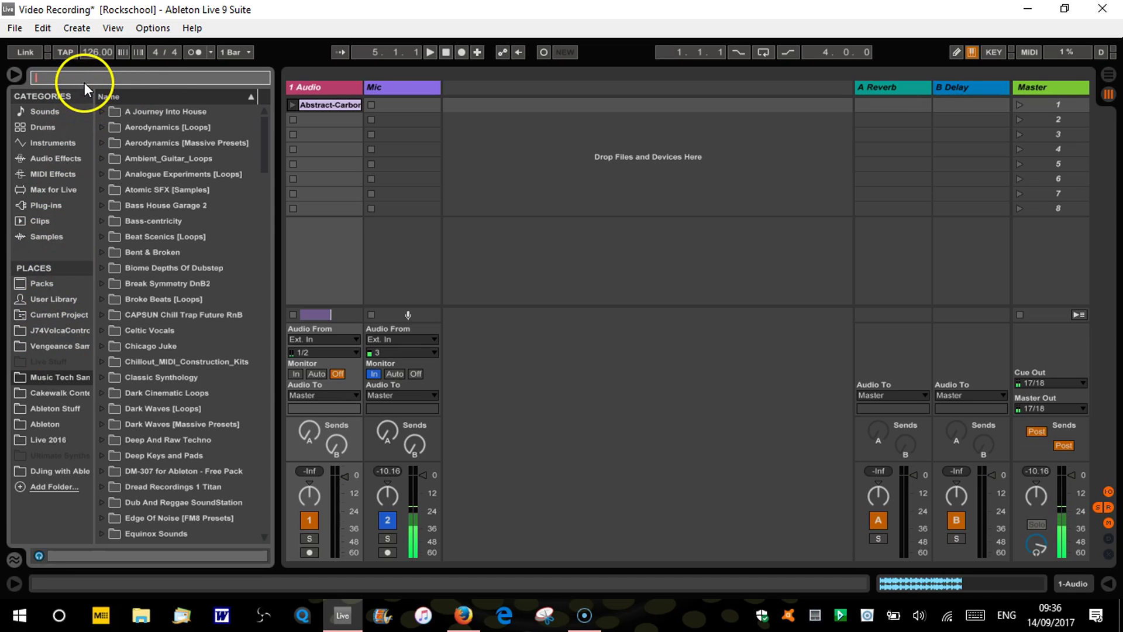
type("snare")
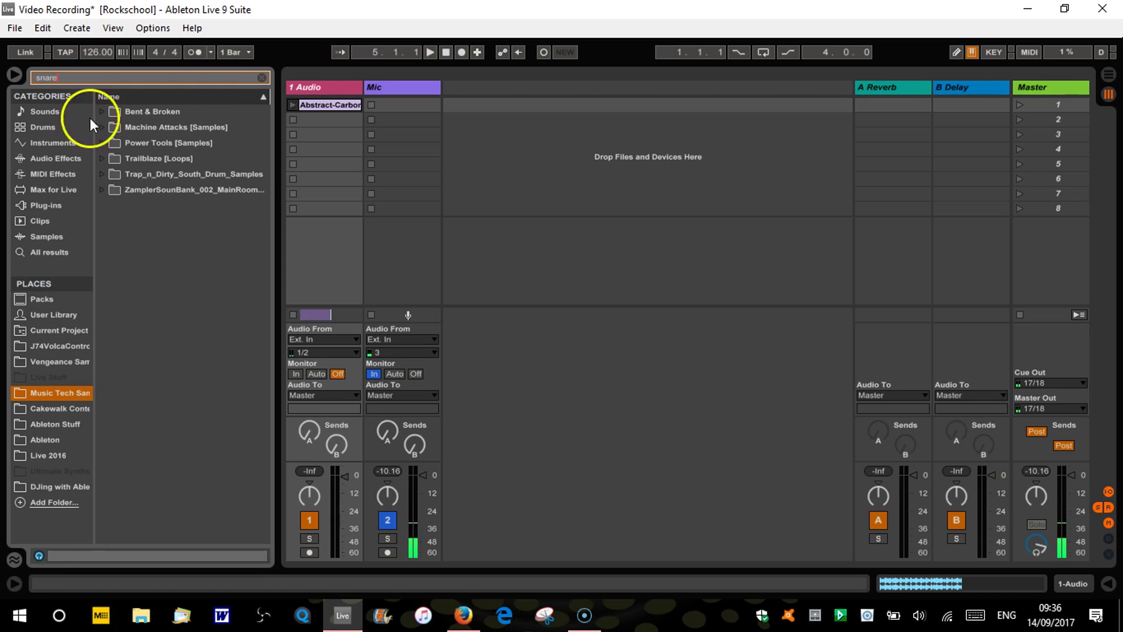
left_click(47, 252)
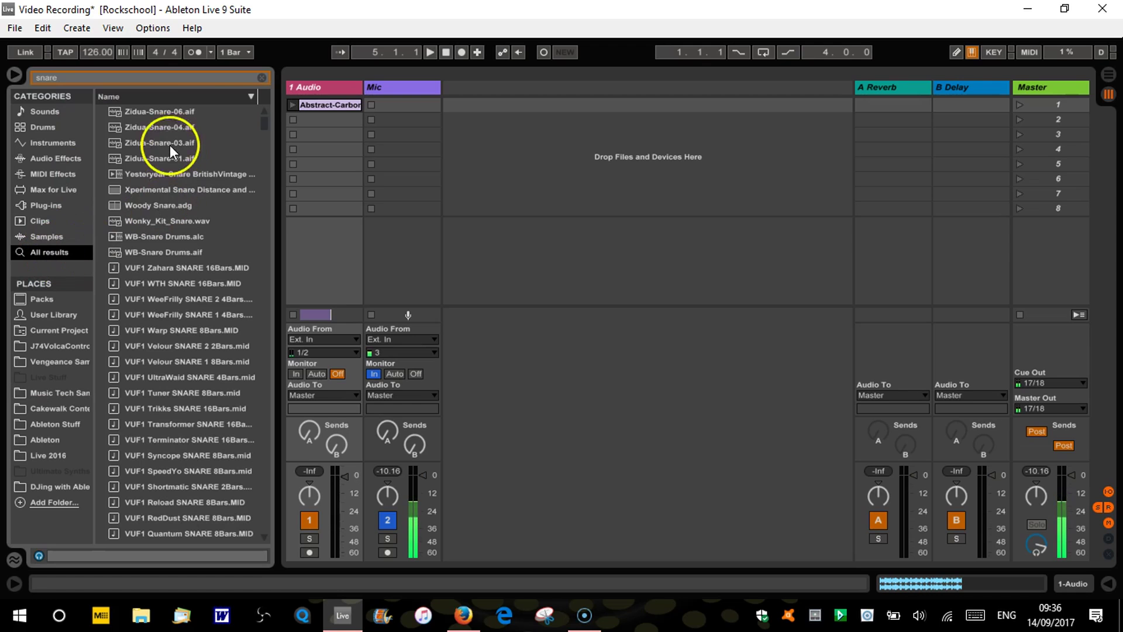
left_click_drag(265, 125, 272, 72)
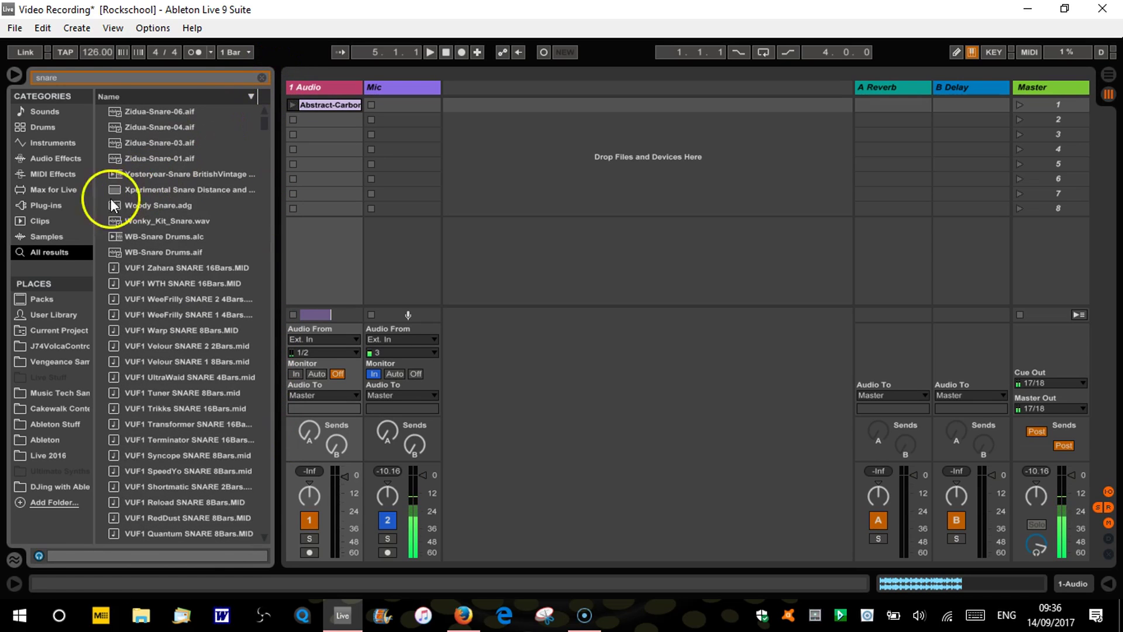
Preview snare files in the Samples results, including 95-Stealth-KickSnare.aif and 128 - Retrograze - Snares.aif, and list the matching Clips.
left_click(40, 237)
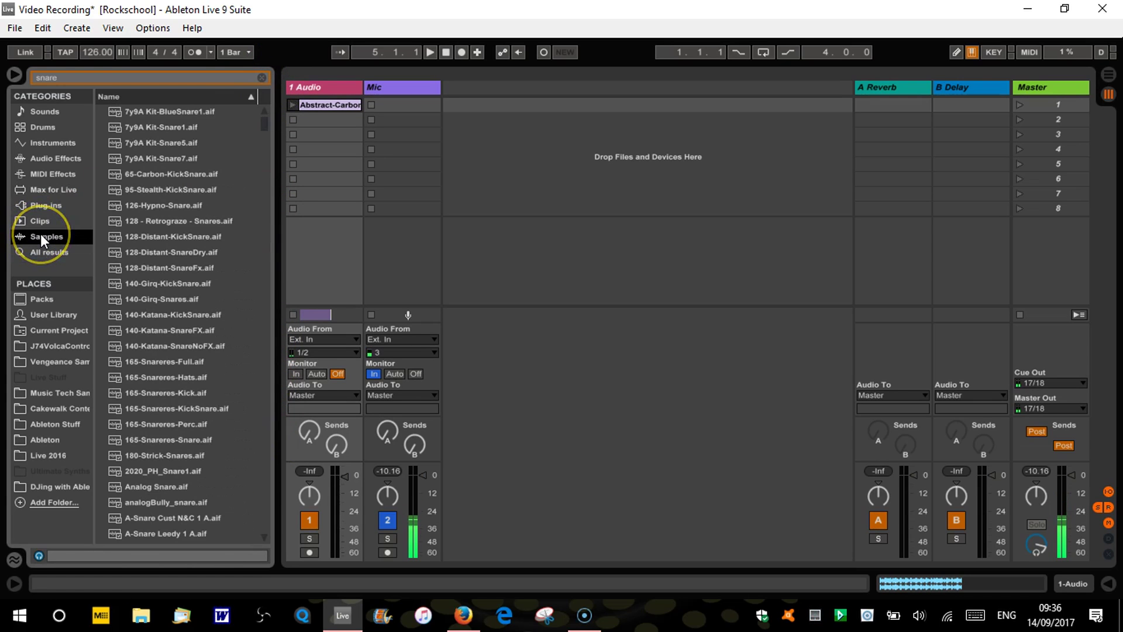
left_click(172, 111)
left_click(173, 187)
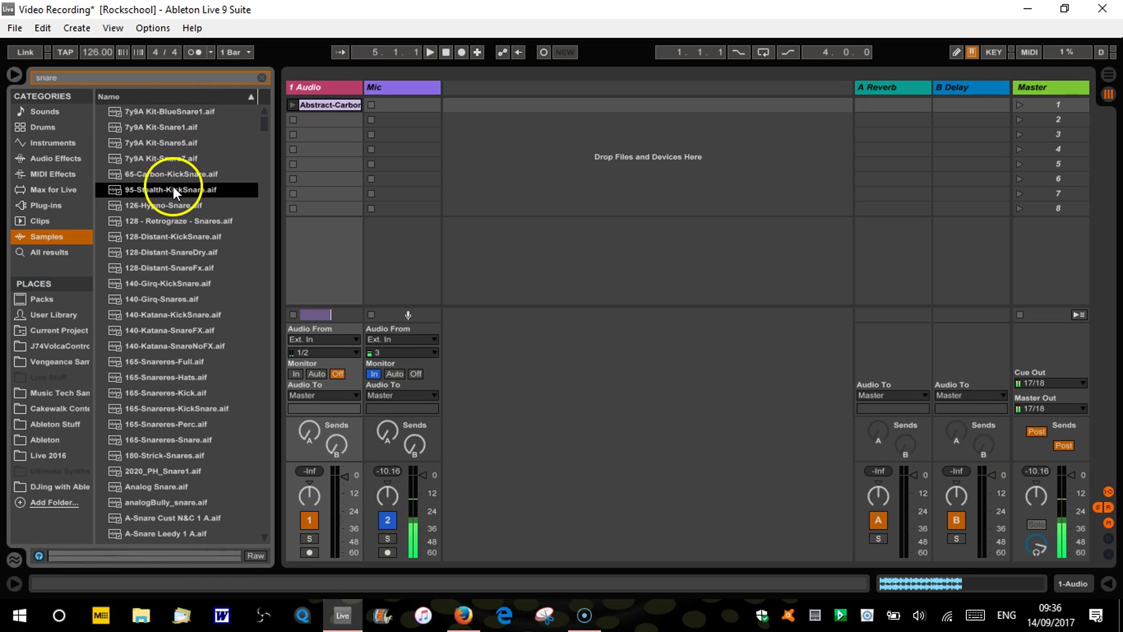
left_click(201, 219)
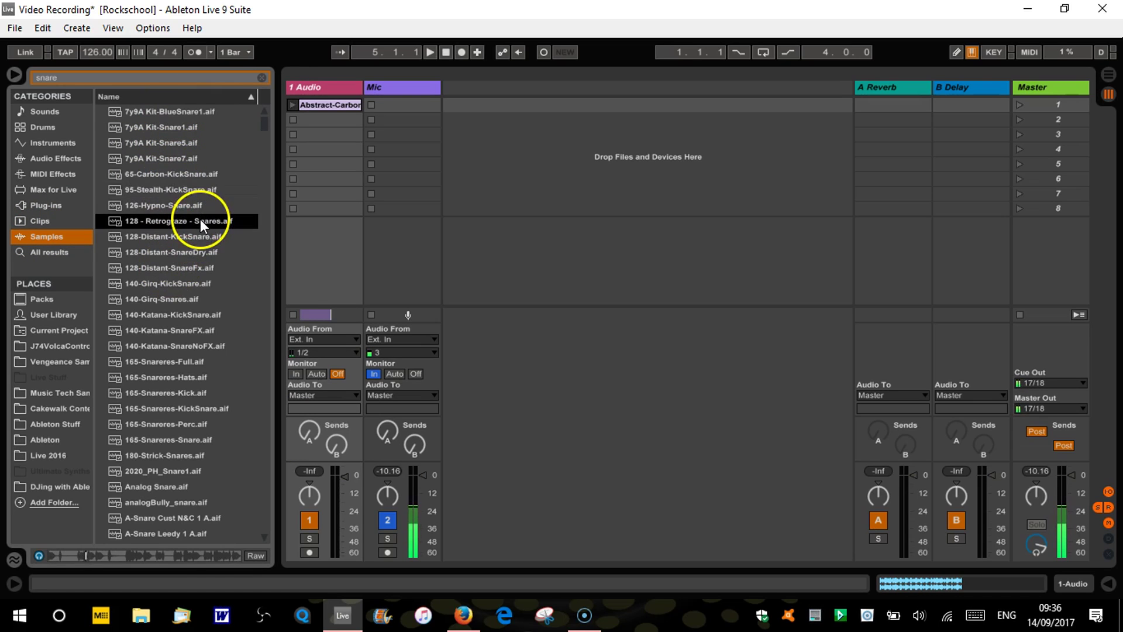
left_click(32, 223)
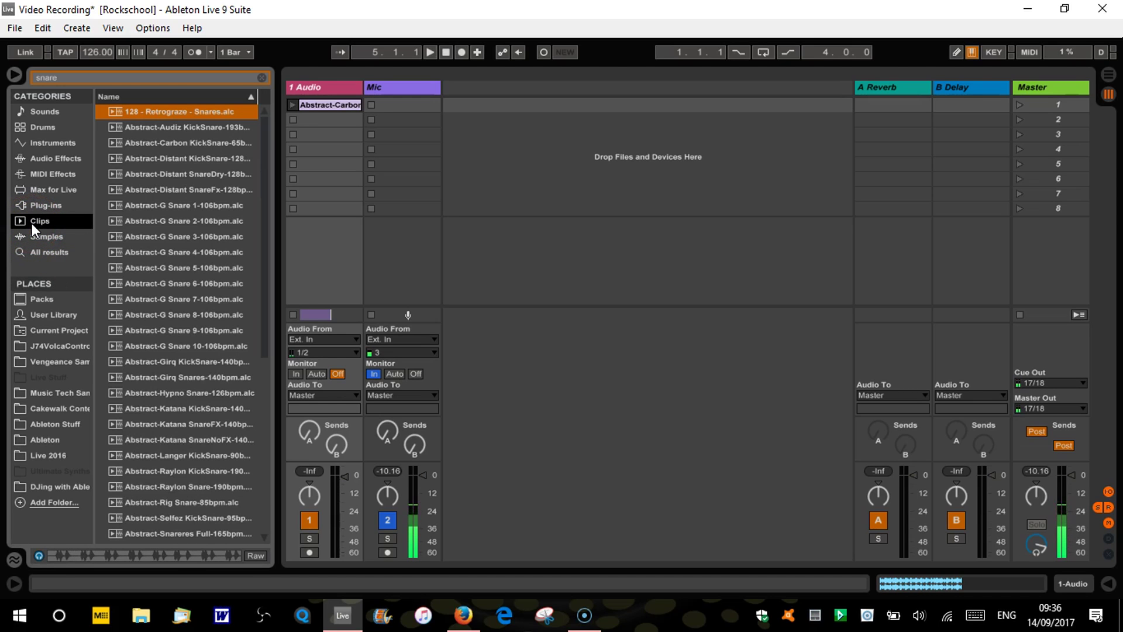
Preview clips in the snare results, including an Abstract-Distant SnareDry clip and Abstract-G Snare 5-106bpm.alc.
left_click(181, 171)
left_click(182, 268)
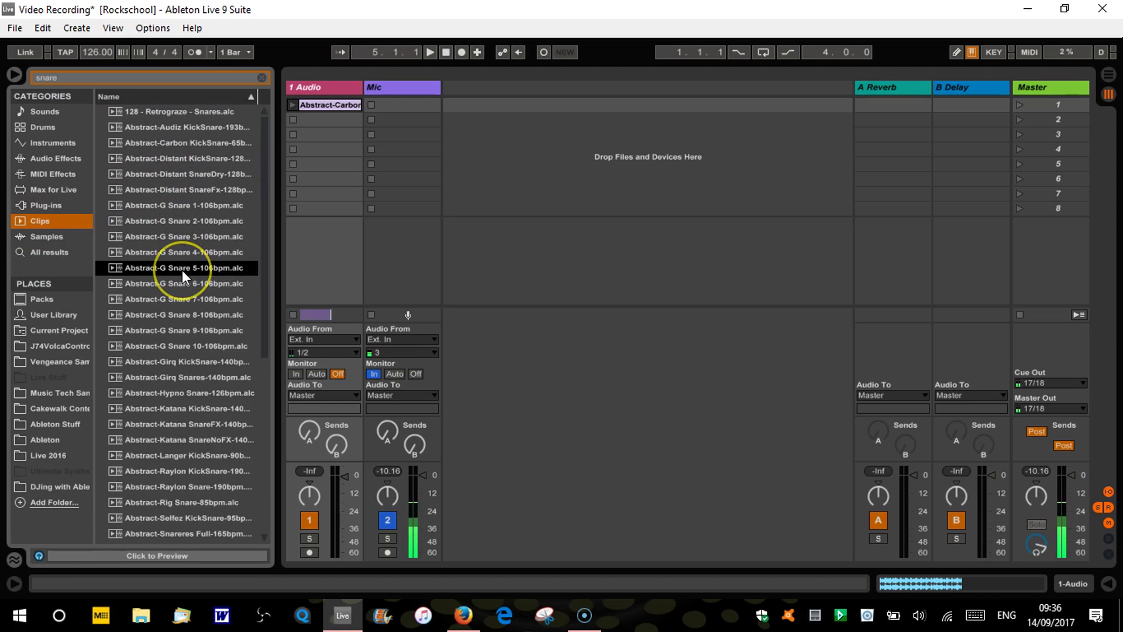
left_click(173, 267)
Check the snare results in Plug-ins, Max for Live and MIDI Effects, and expand EQ Eight's Drums presets in Audio Effects.
left_click(47, 202)
left_click(53, 190)
left_click(61, 171)
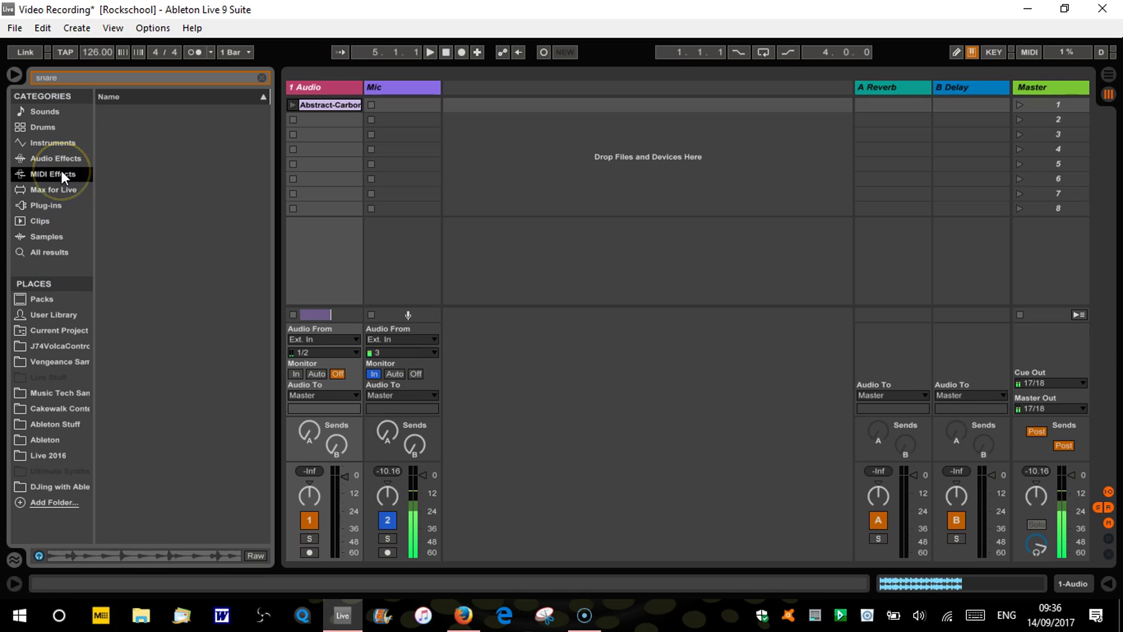
left_click(59, 158)
left_click(96, 164)
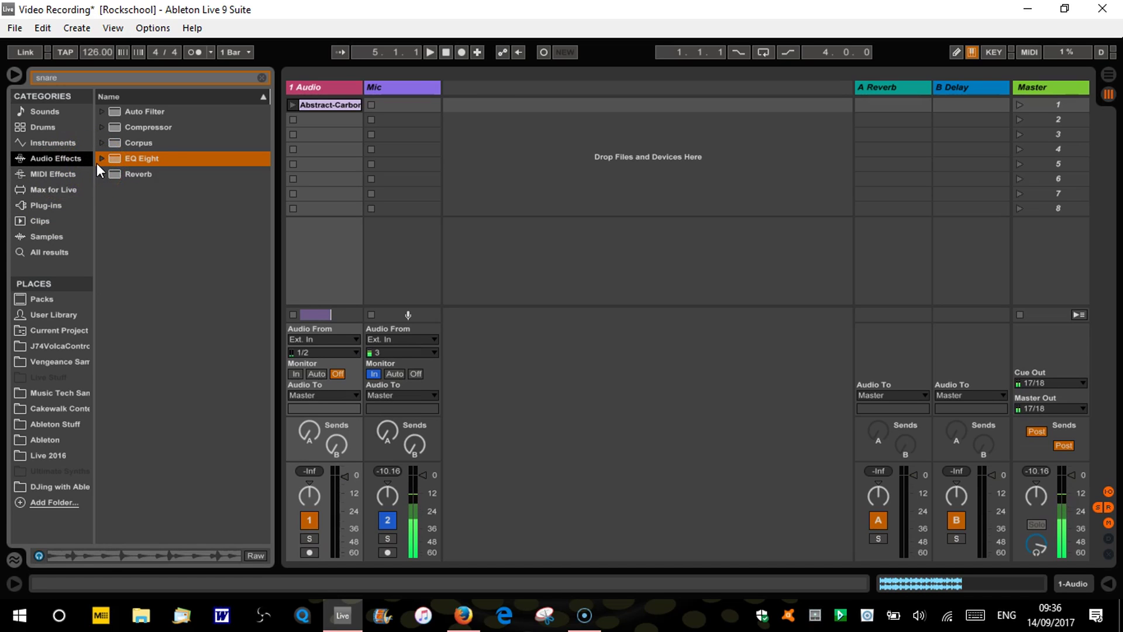
left_click(101, 159)
left_click(113, 173)
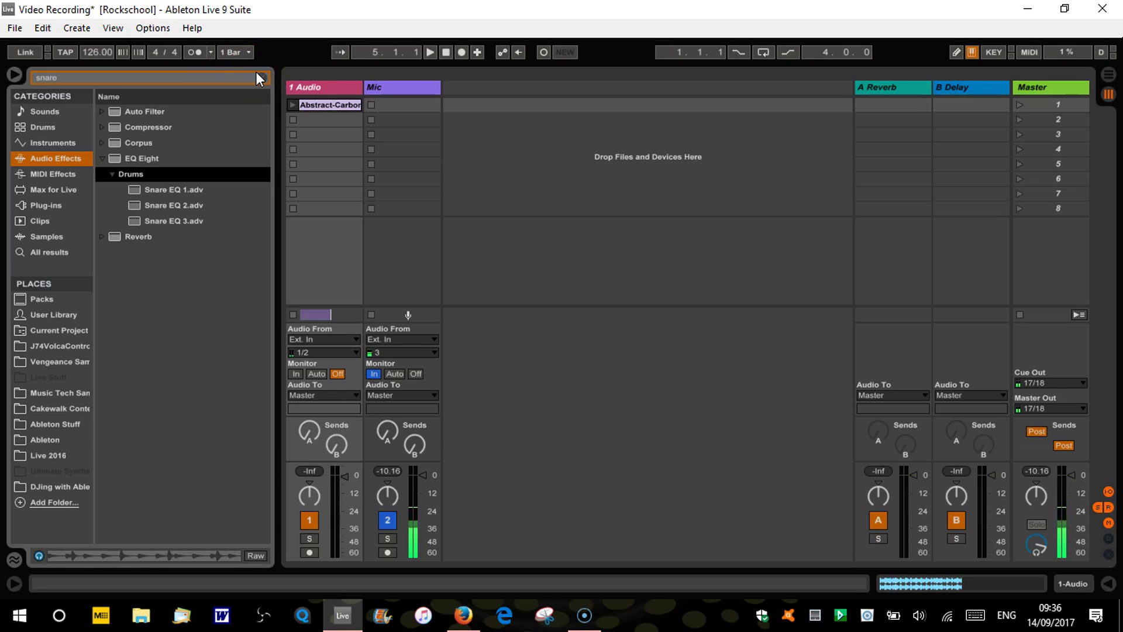
Replace the browser search with "violin" and list all results across the library.
left_click(211, 76)
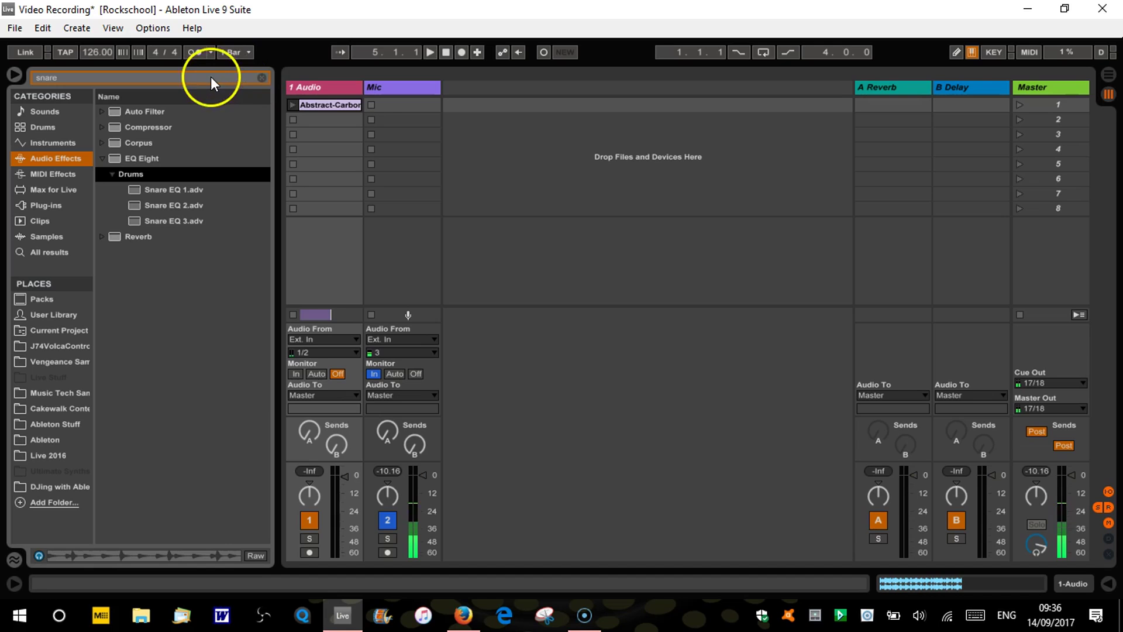
left_click(259, 76)
type("violin")
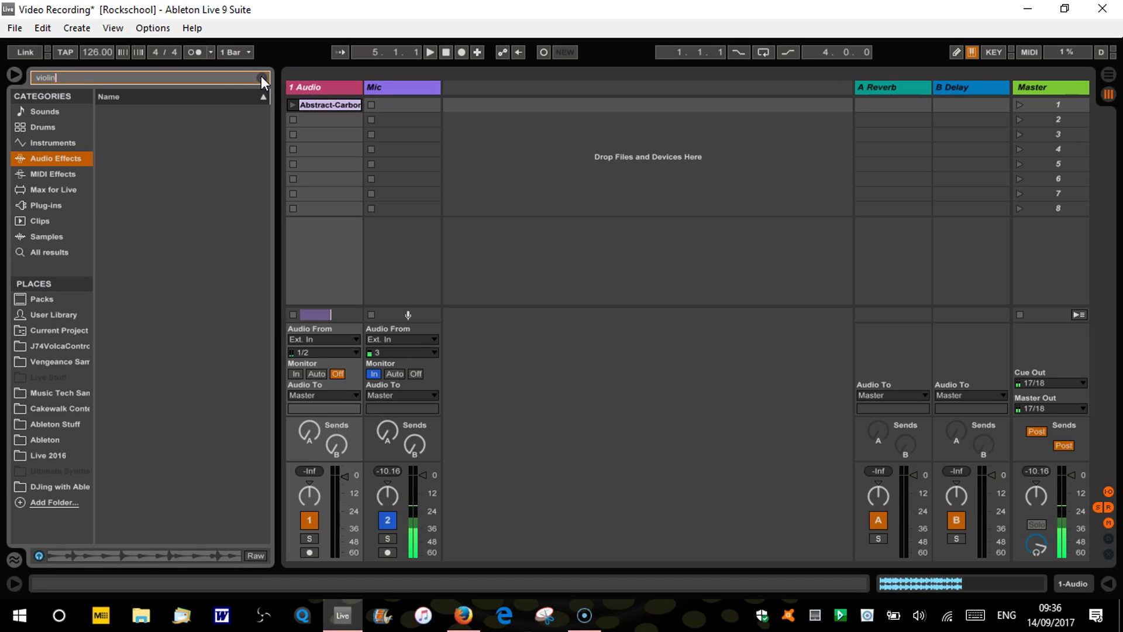
left_click(59, 252)
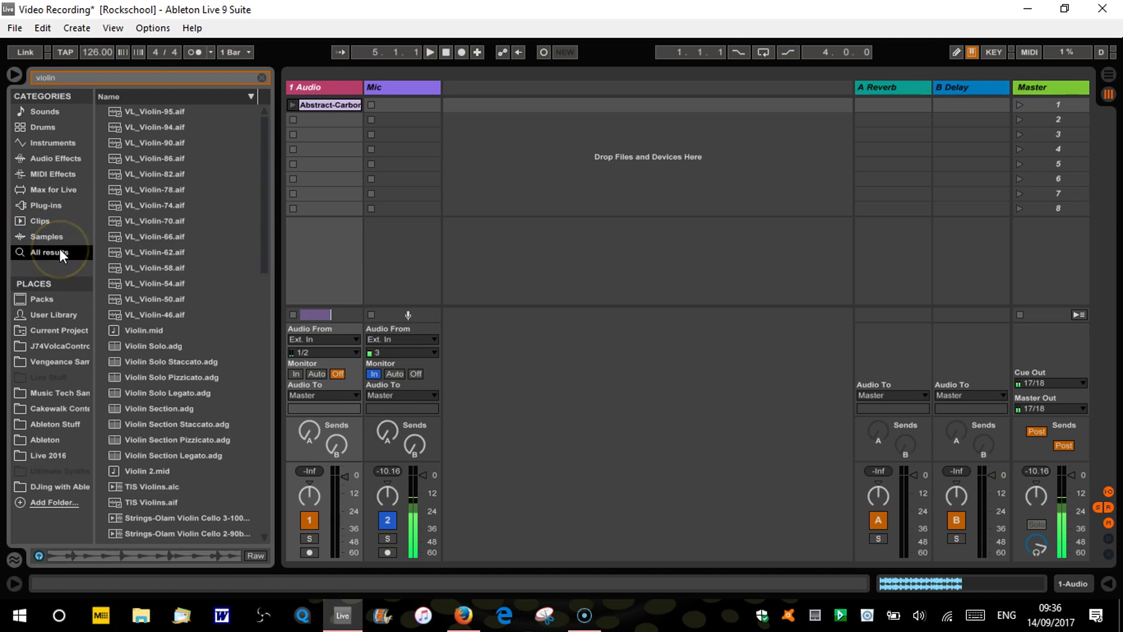
mouse_move(266, 251)
left_mouse_down()
mouse_move(268, 369)
mouse_move(283, 248)
left_mouse_up()
View the violin results in Samples, Clips, Audio Effects and Instruments, expanding the Vintage folder of Instrument Rack.
left_click(31, 236)
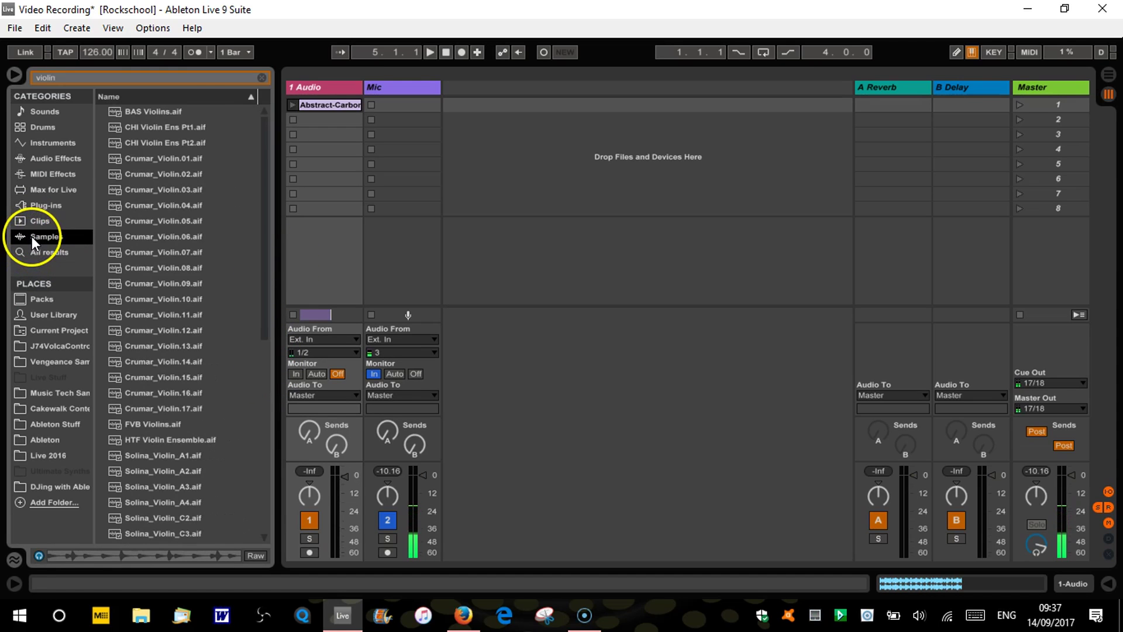
left_click(36, 222)
left_click(41, 160)
left_click(47, 147)
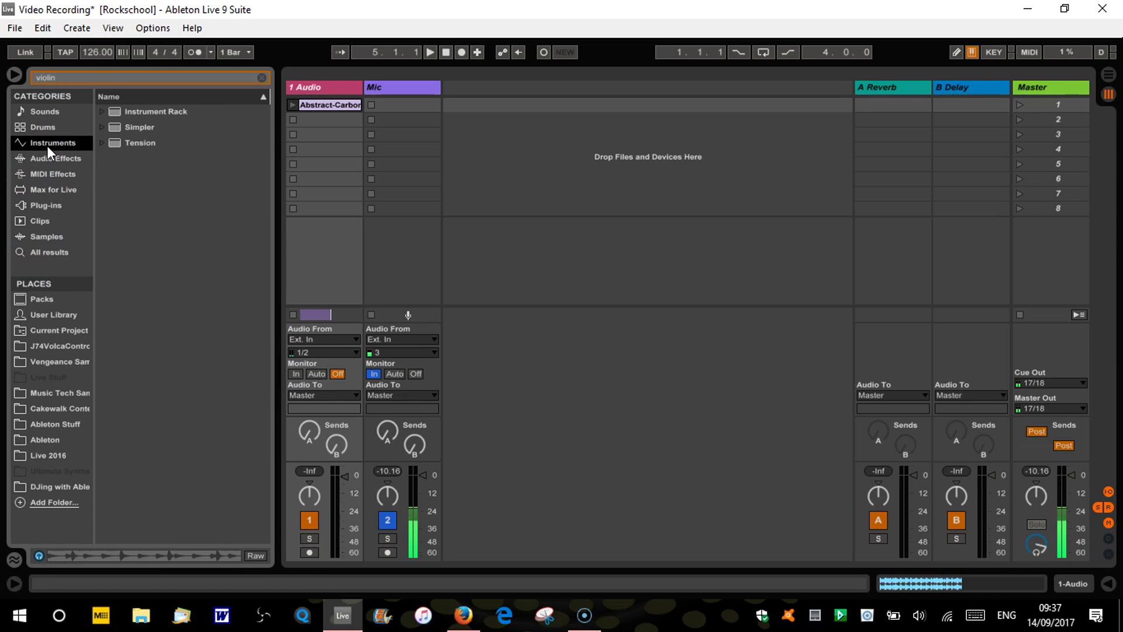
left_click(101, 111)
left_click(109, 159)
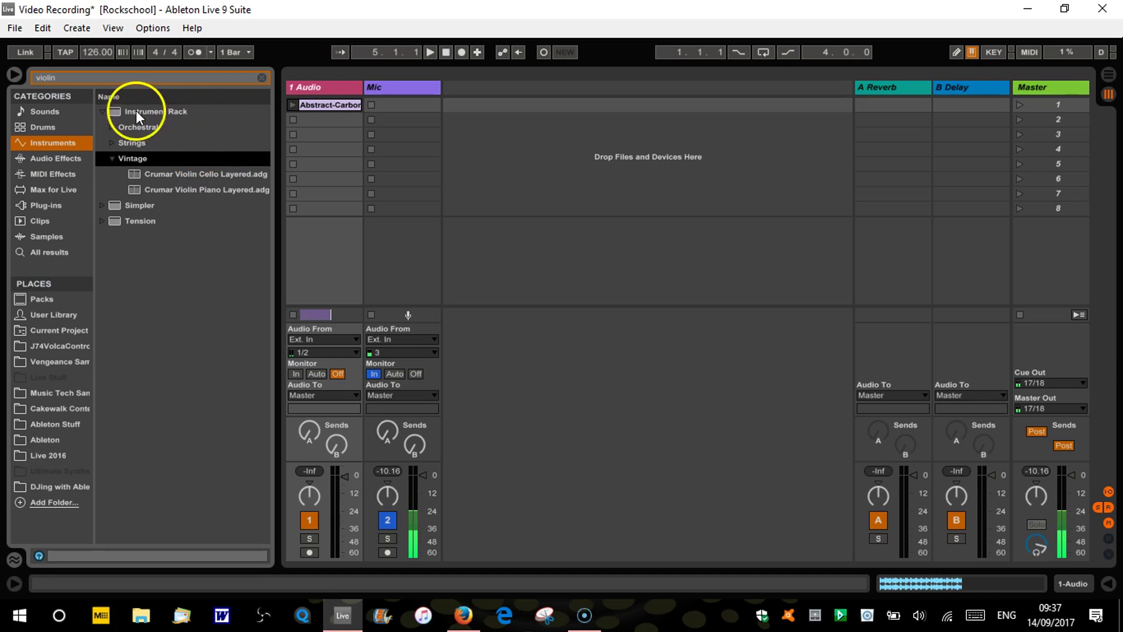
Clear the browser search and collapse Instrument Rack in Instruments and EQ Eight in Audio Effects.
left_click(262, 77)
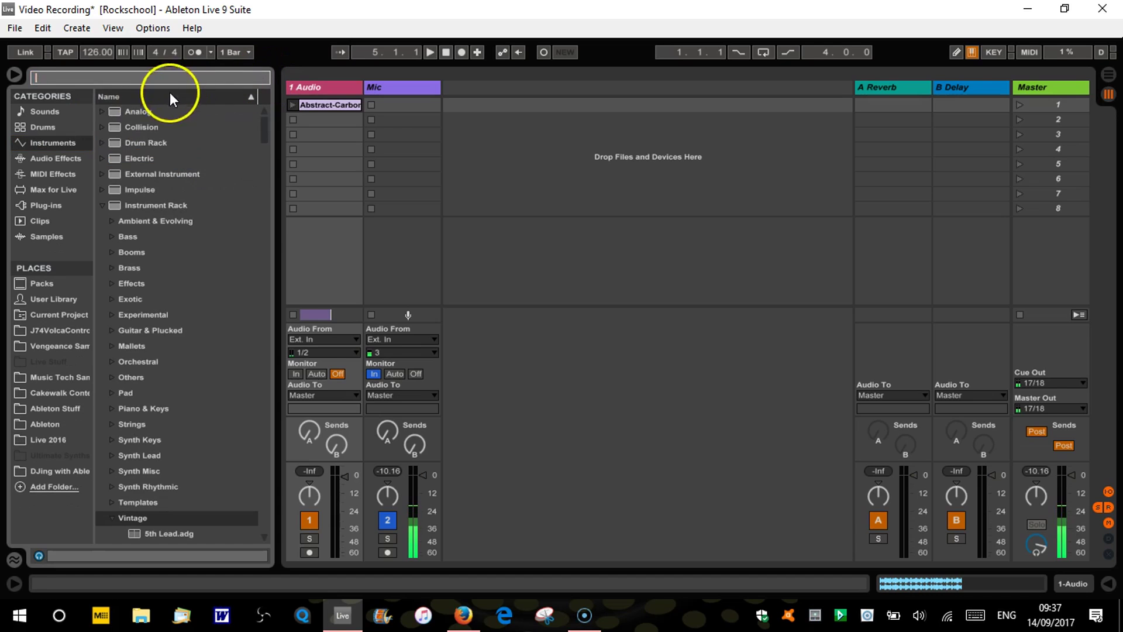
left_click(103, 205)
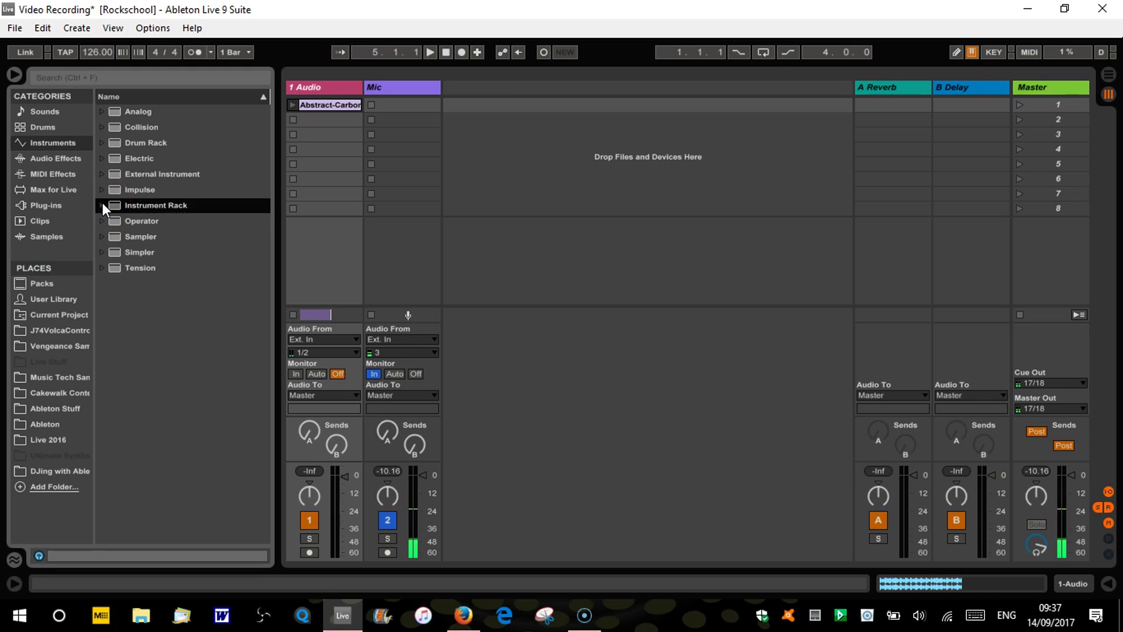
left_click(52, 159)
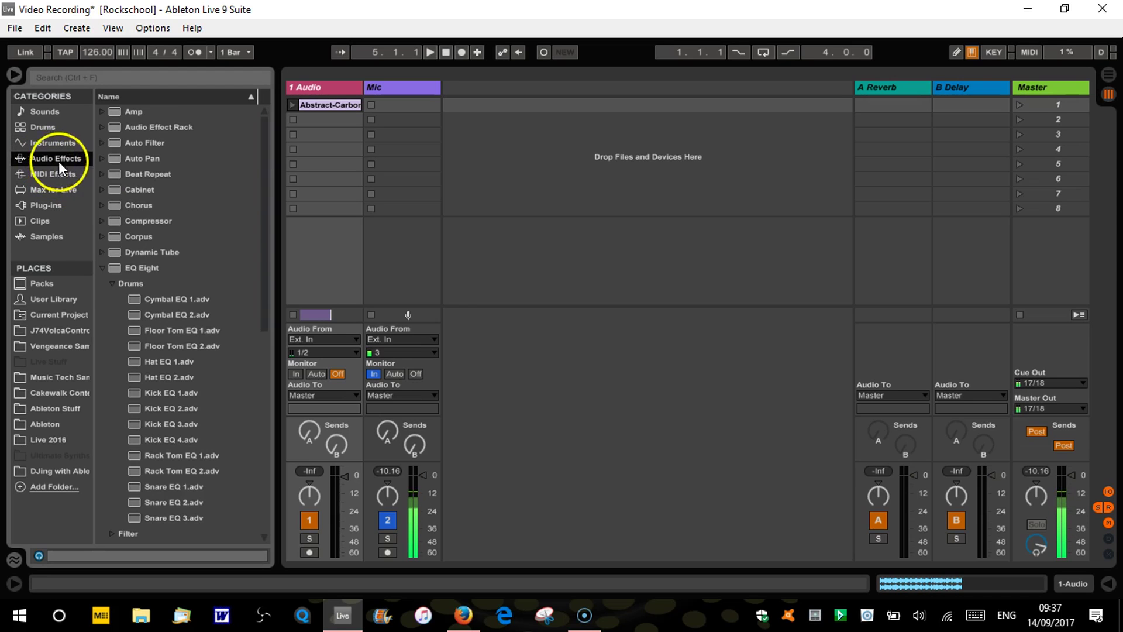
left_click(105, 266)
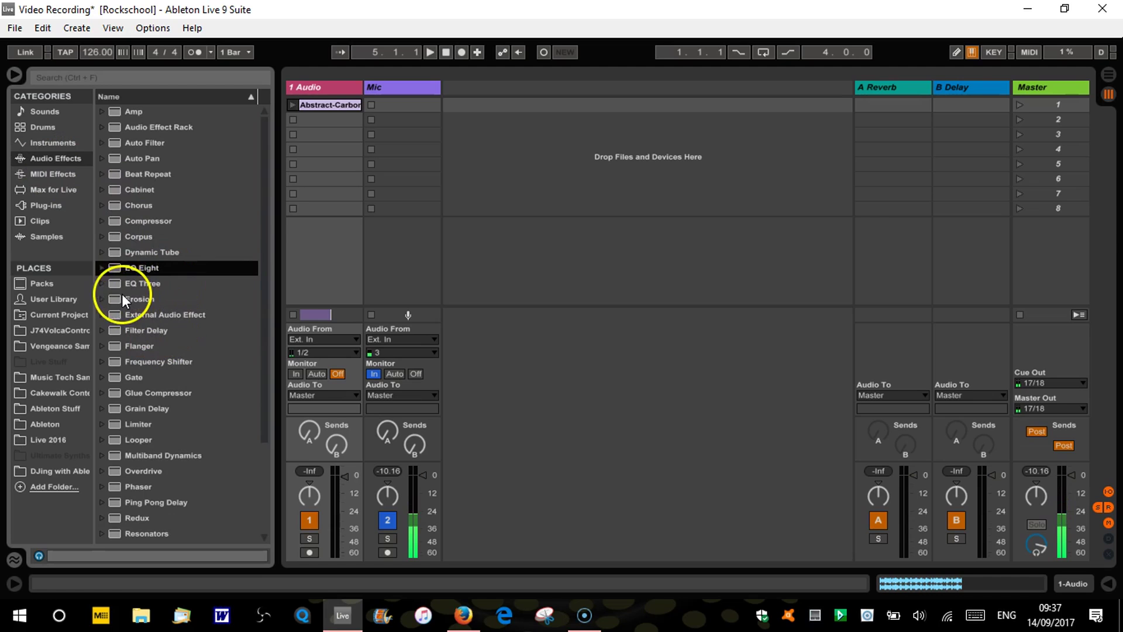
View the Auto Pan presets in Audio Effects, collapse them, and hide the browser.
left_click(101, 159)
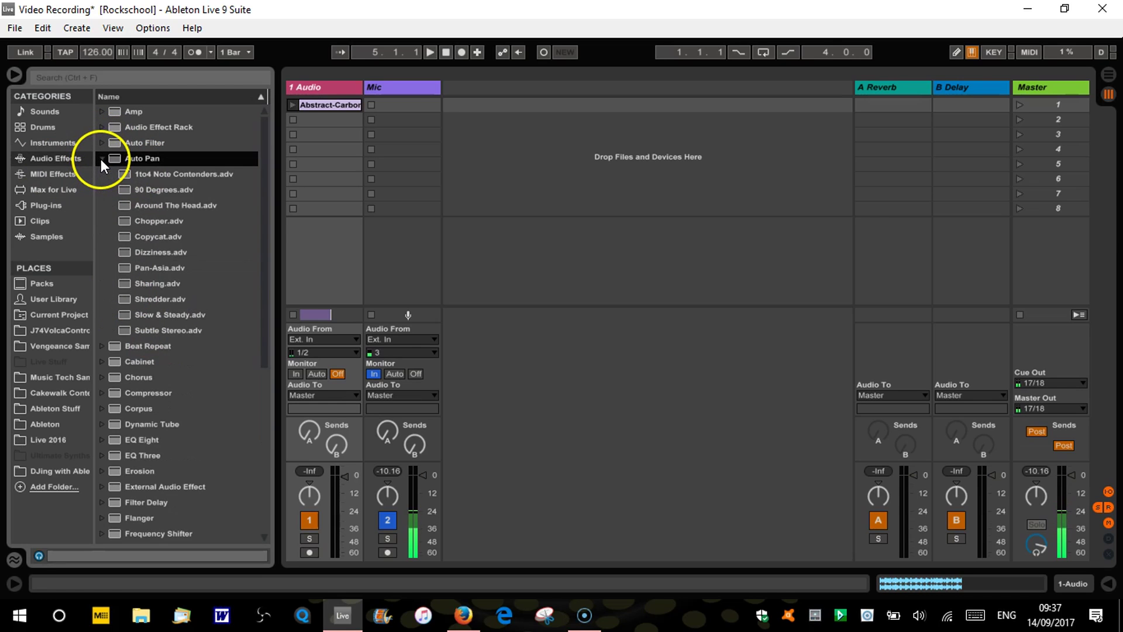
left_click(100, 158)
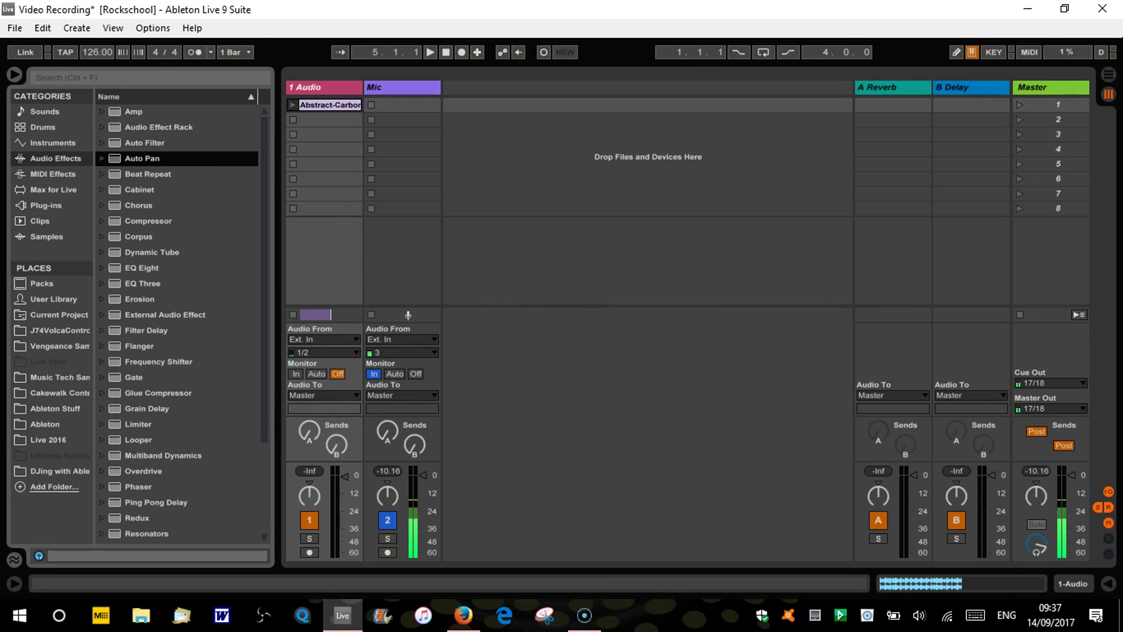
left_click(15, 74)
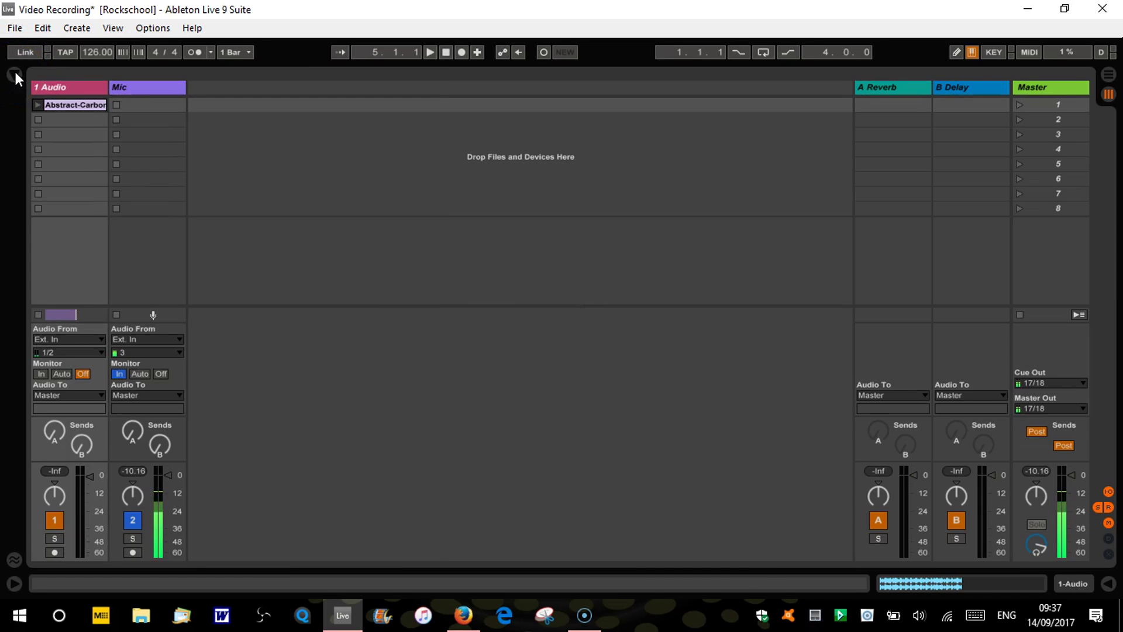